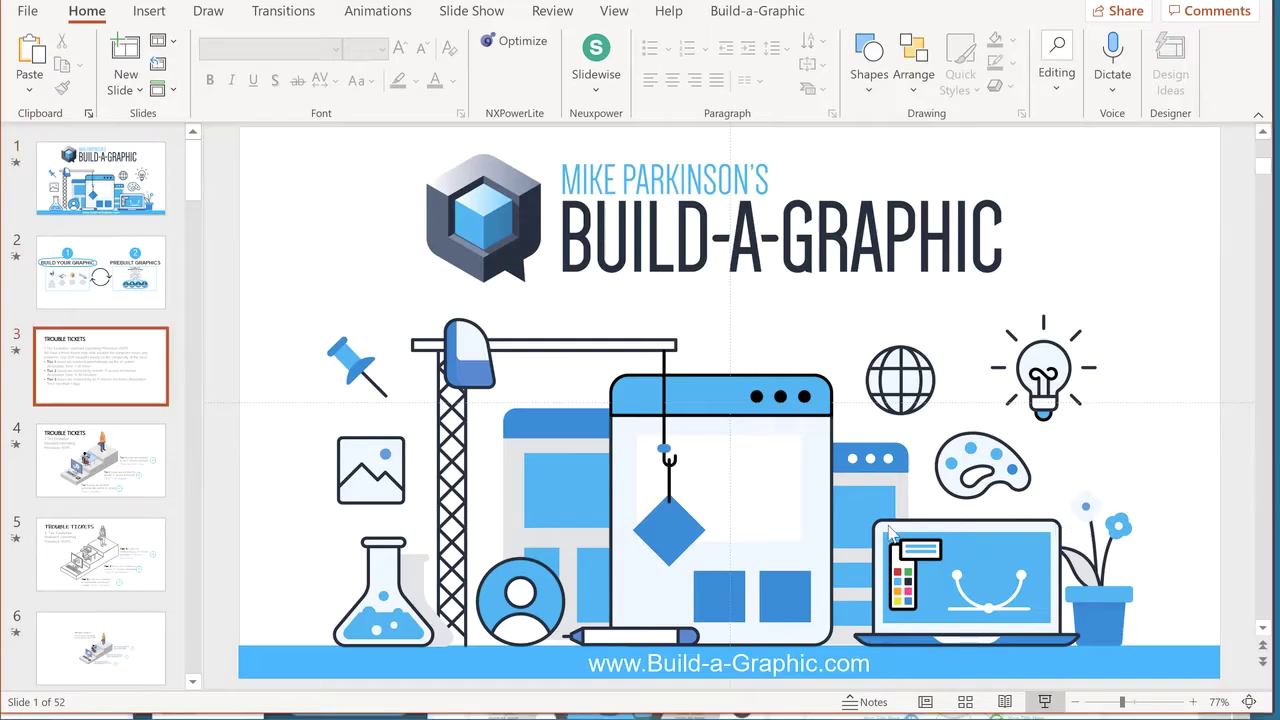
# Split slide 3's escalation text into five paragraph boxes using Chunk Text > By Paragraph.
pyautogui.click(757, 440)
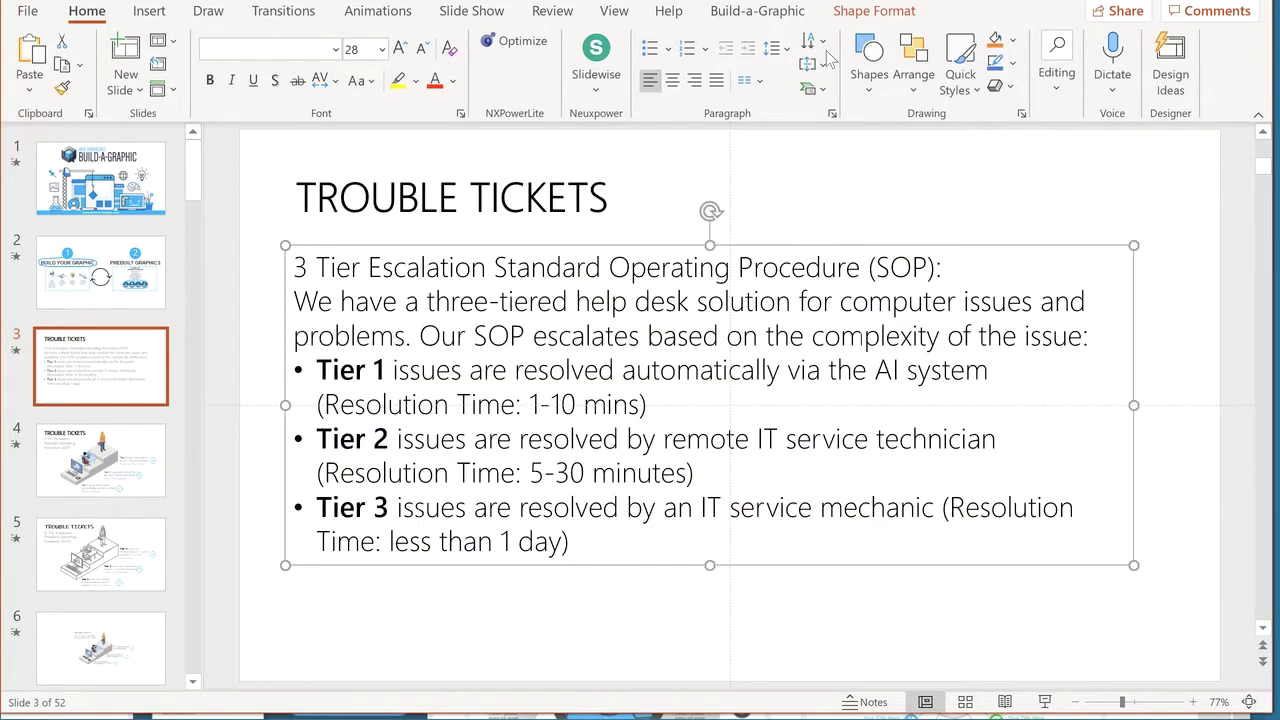
pyautogui.click(768, 10)
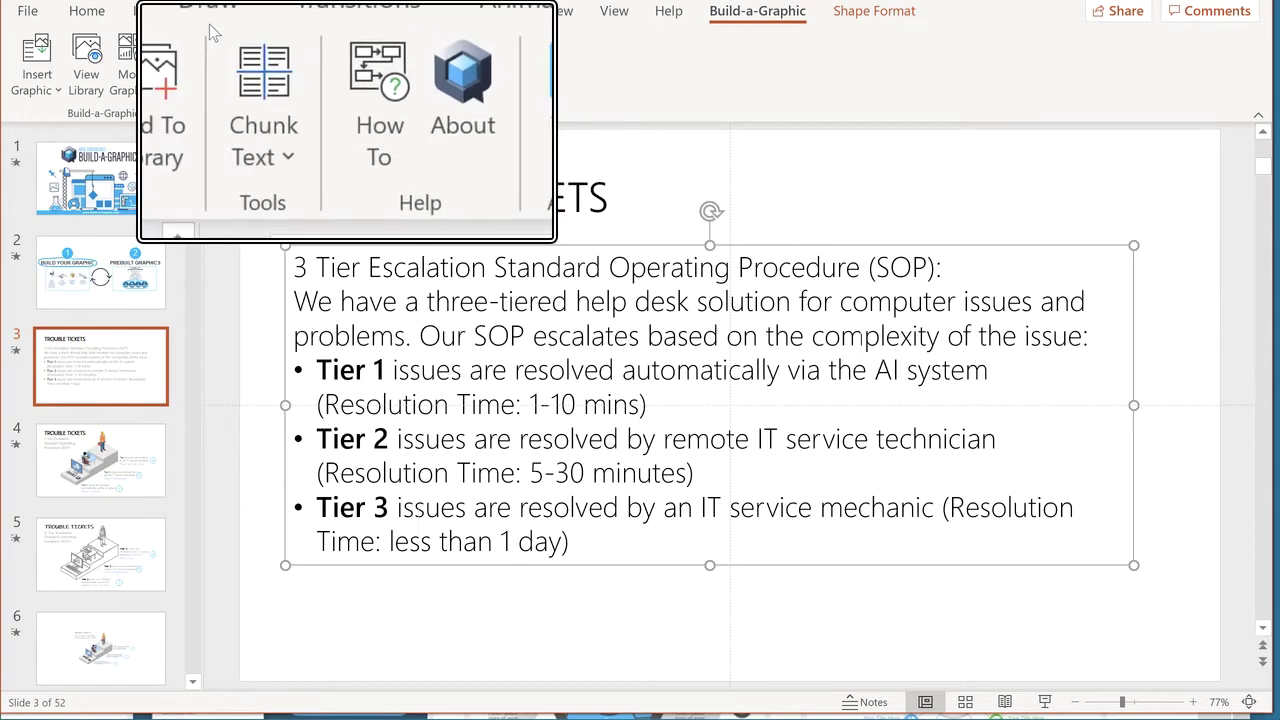
pyautogui.click(236, 62)
pyautogui.click(280, 178)
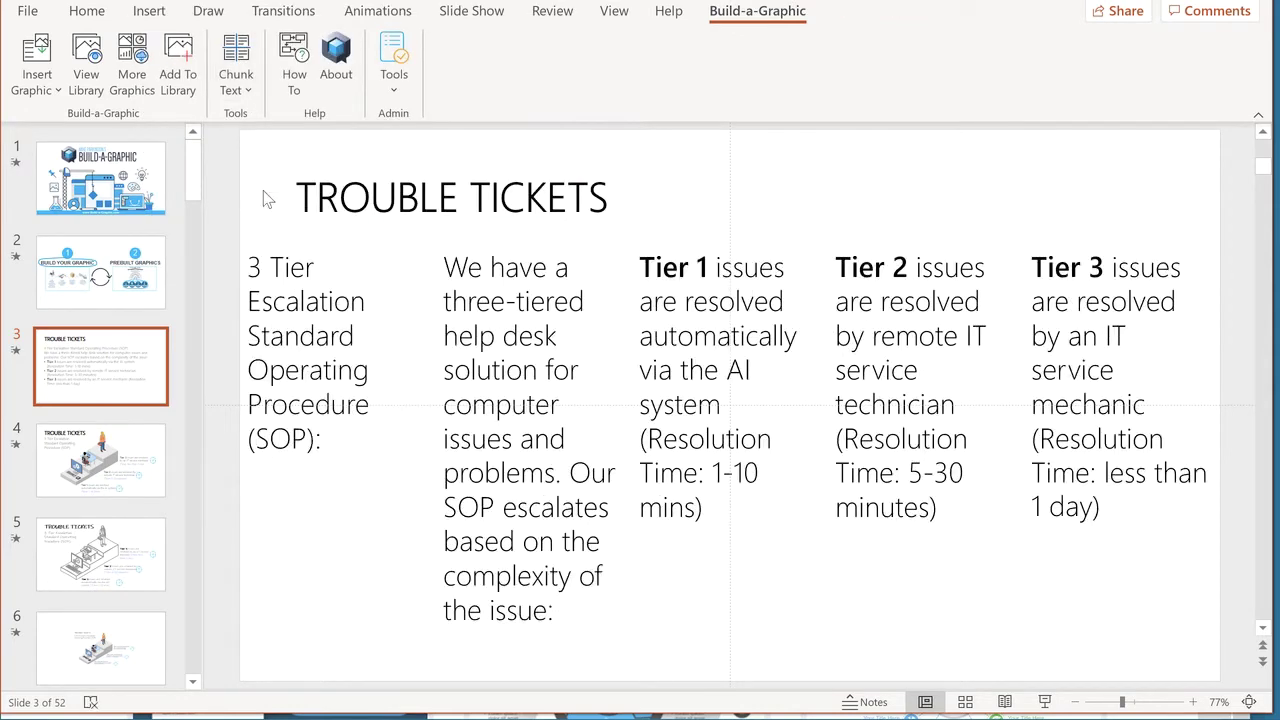
pyautogui.click(323, 323)
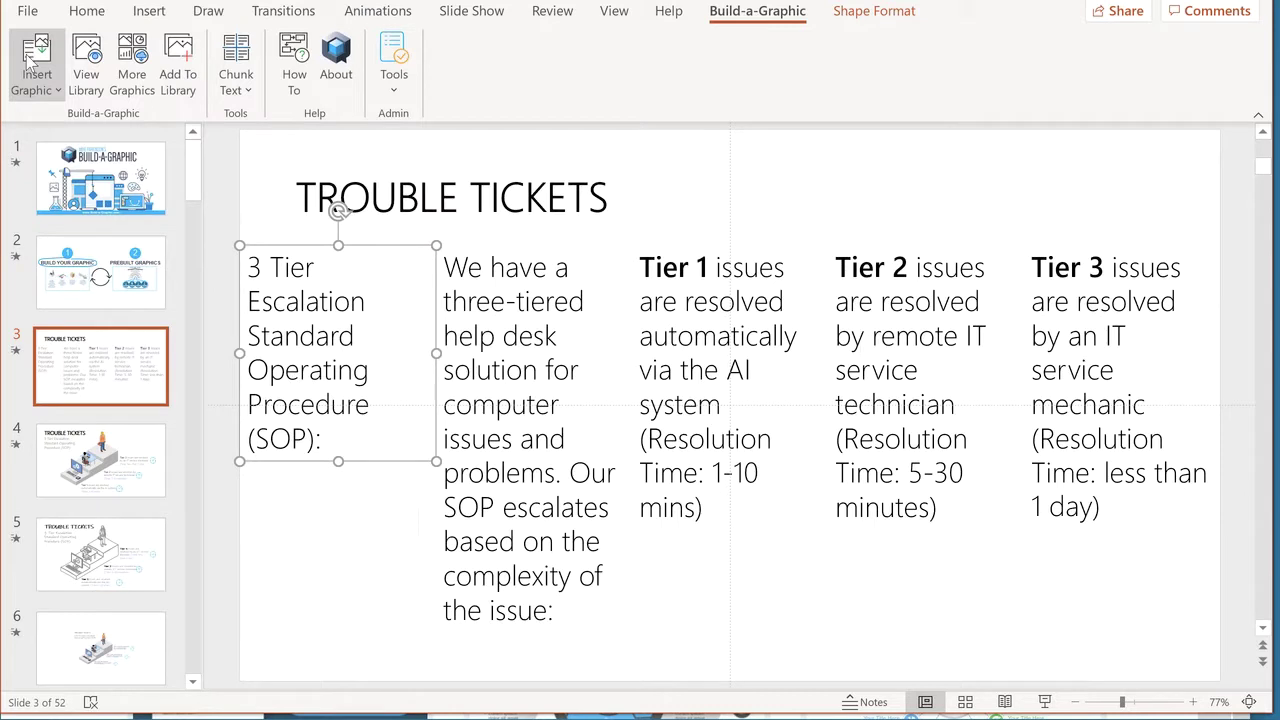
# Insert the 3D three-step stairs graphic from the keyword 3 category.
pyautogui.click(30, 60)
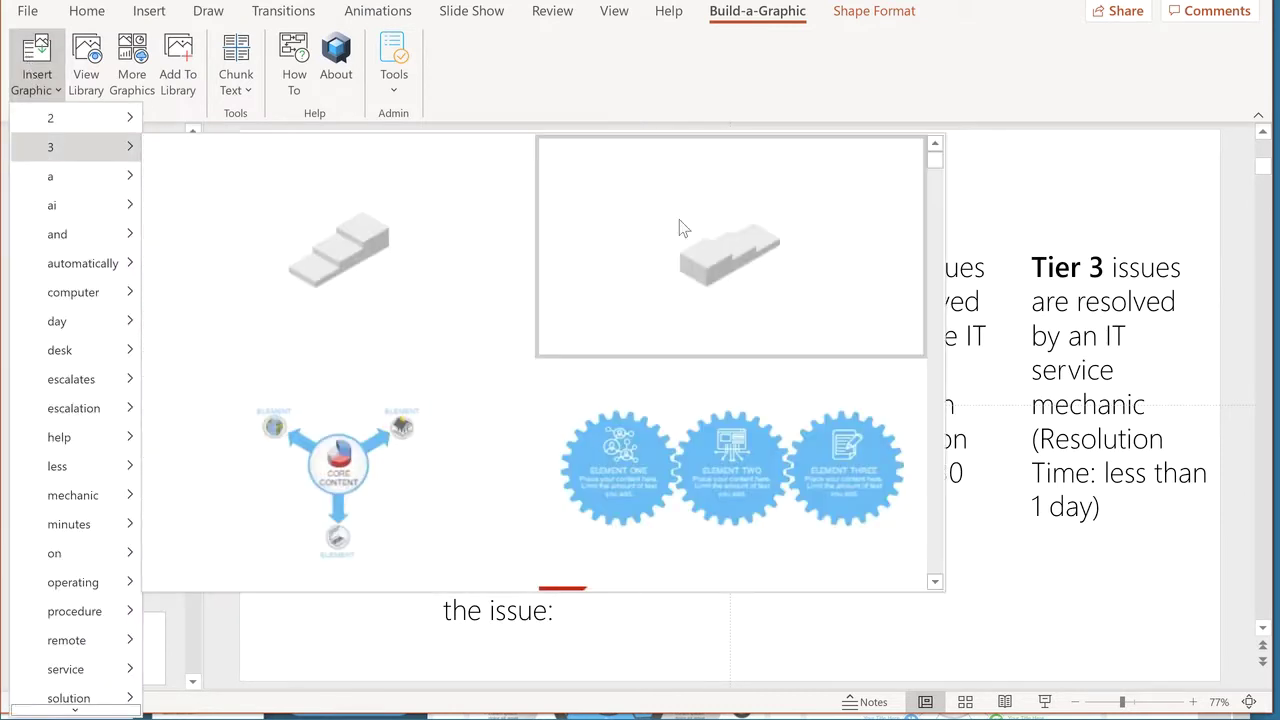
pyautogui.moveTo(935, 163)
pyautogui.mouseDown()
pyautogui.moveTo(930, 266)
pyautogui.moveTo(935, 150)
pyautogui.mouseUp()
pyautogui.click(323, 283)
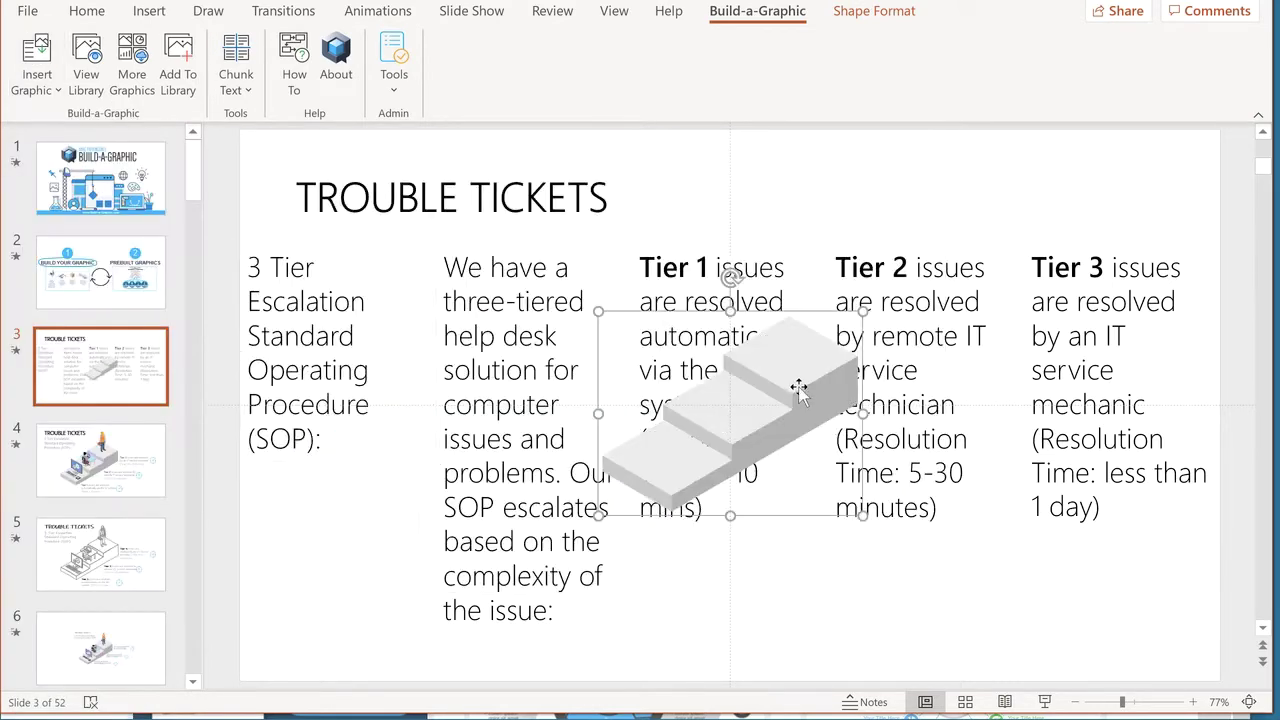
# Delete the three-tiered description box, then move the stairs graphic up-left and enlarge it.
pyautogui.click(516, 335)
pyautogui.click(510, 245)
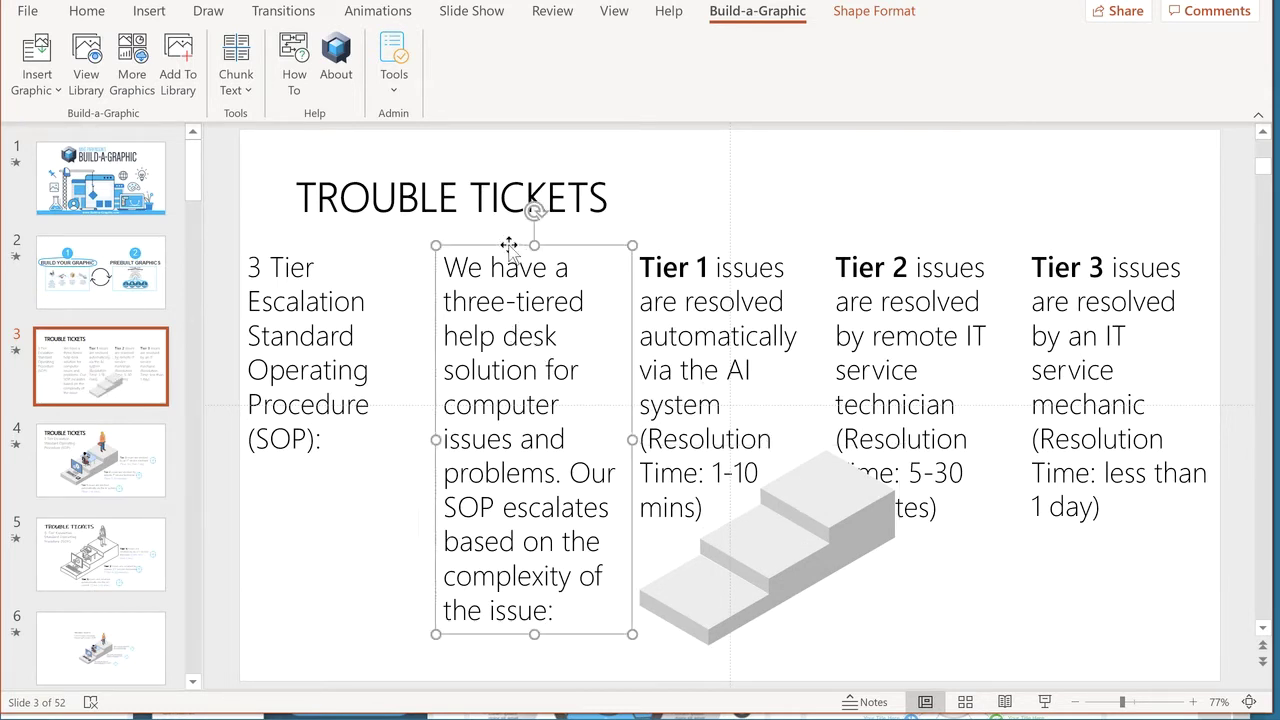
pyautogui.press('Delete')
pyautogui.click(805, 512)
pyautogui.moveTo(831, 500)
pyautogui.mouseDown()
pyautogui.moveTo(673, 418)
pyautogui.moveTo(613, 428)
pyautogui.mouseUp()
pyautogui.moveTo(680, 369); pyautogui.dragTo(862, 340)
# Move the SOP text box up under the title and widen it into a subtitle.
pyautogui.click(320, 302)
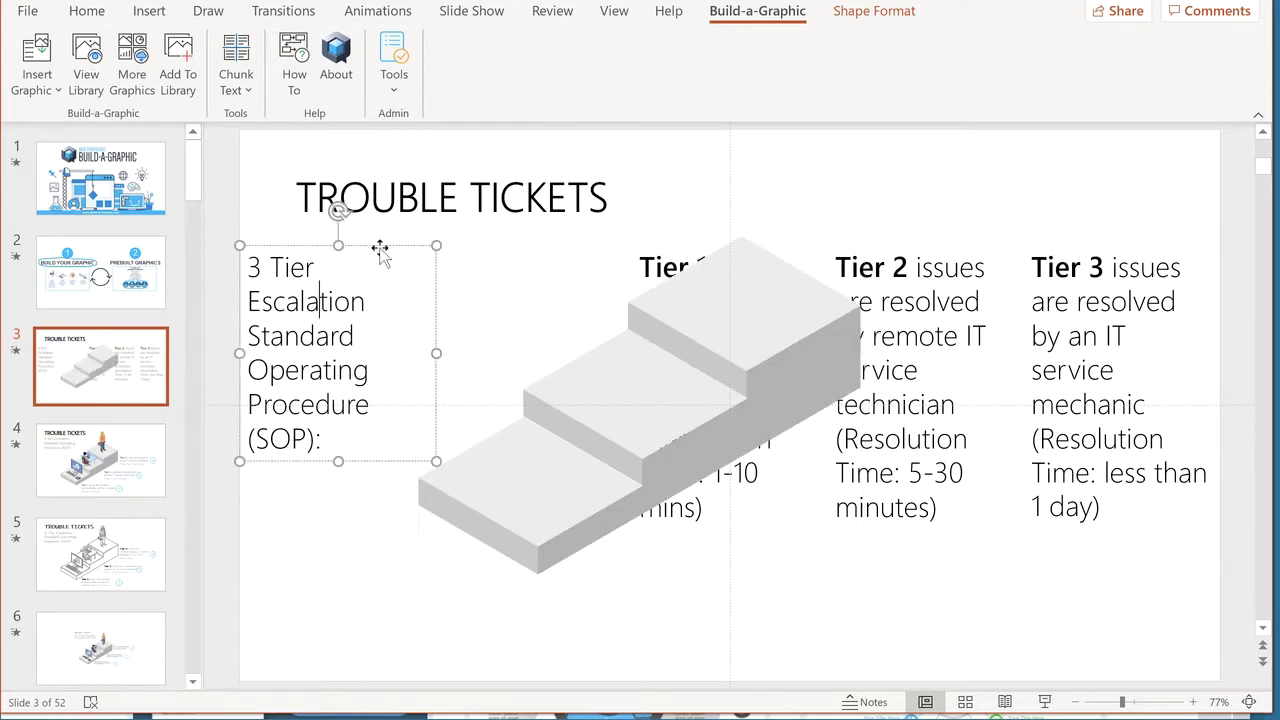
pyautogui.moveTo(381, 249)
pyautogui.mouseDown()
pyautogui.moveTo(440, 229)
pyautogui.moveTo(433, 220)
pyautogui.mouseUp()
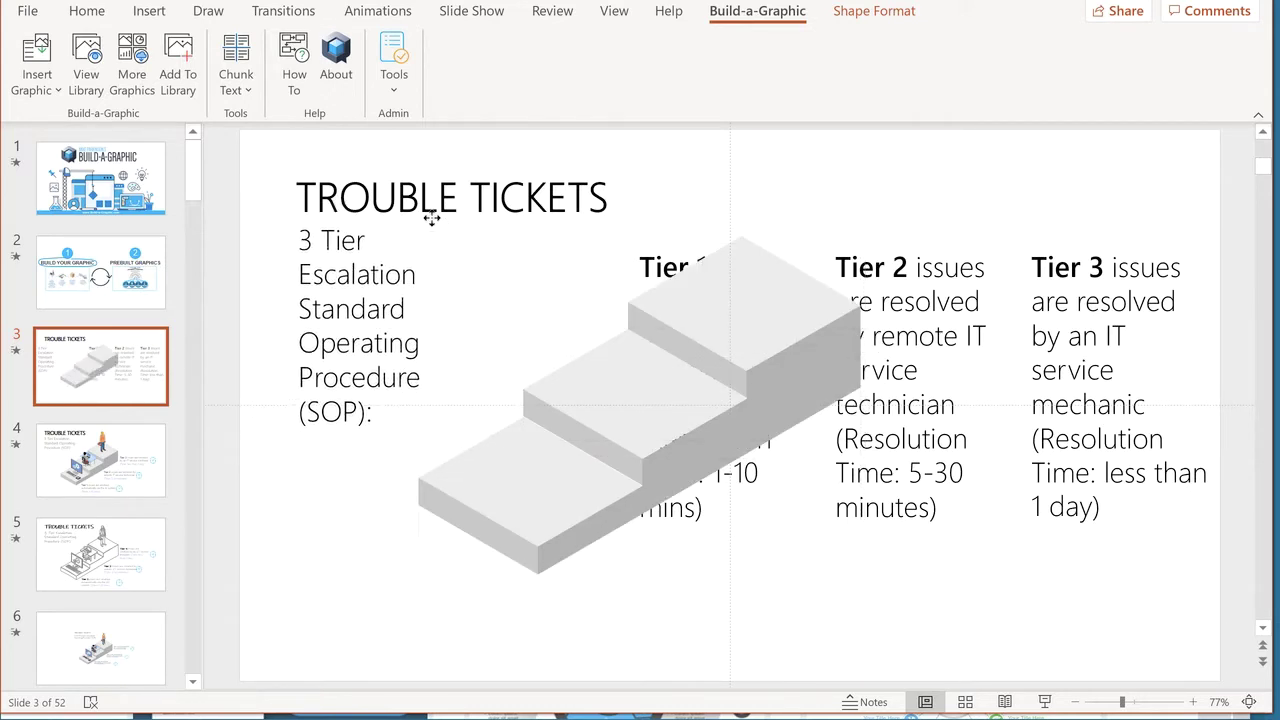
pyautogui.moveTo(487, 326); pyautogui.dragTo(617, 315)
pyautogui.click(656, 268)
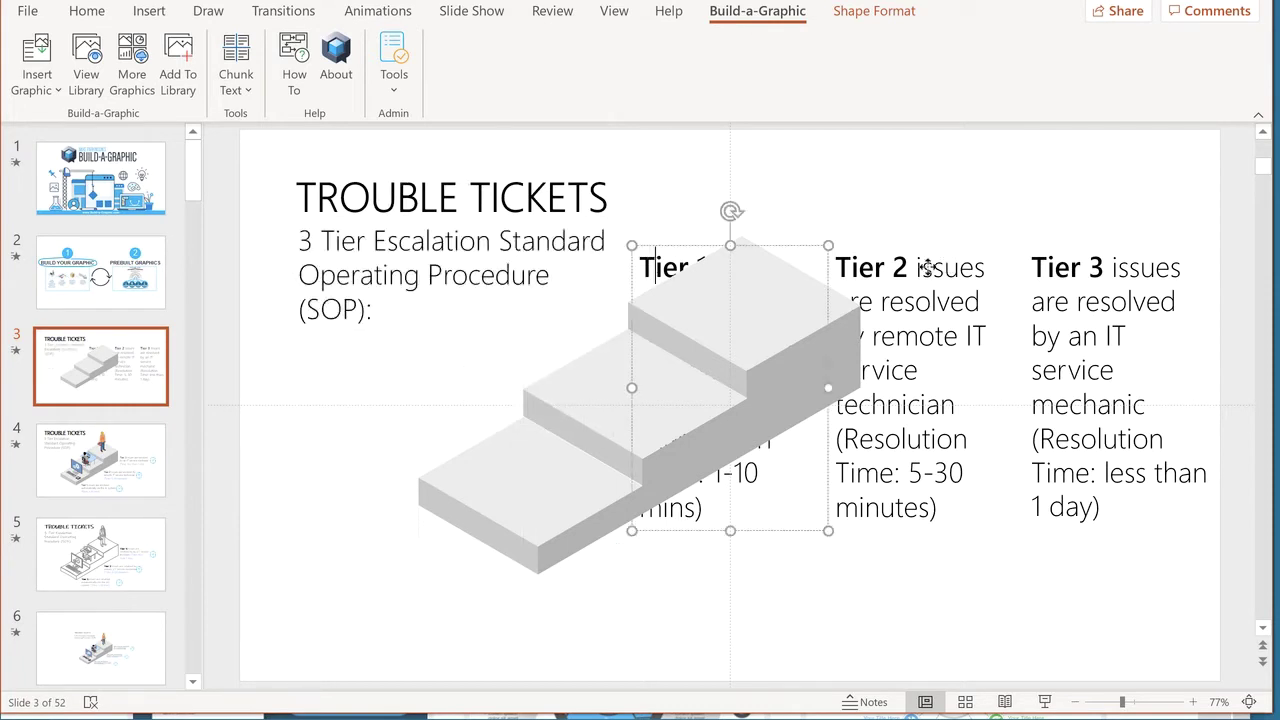
# Reduce the font size of the Tier 1, 2 and 3 text boxes by two steps.
pyautogui.keyDown('shift'); pyautogui.click(926, 267); pyautogui.keyUp('shift')
pyautogui.keyDown('shift'); pyautogui.click(1060, 270); pyautogui.keyUp('shift')
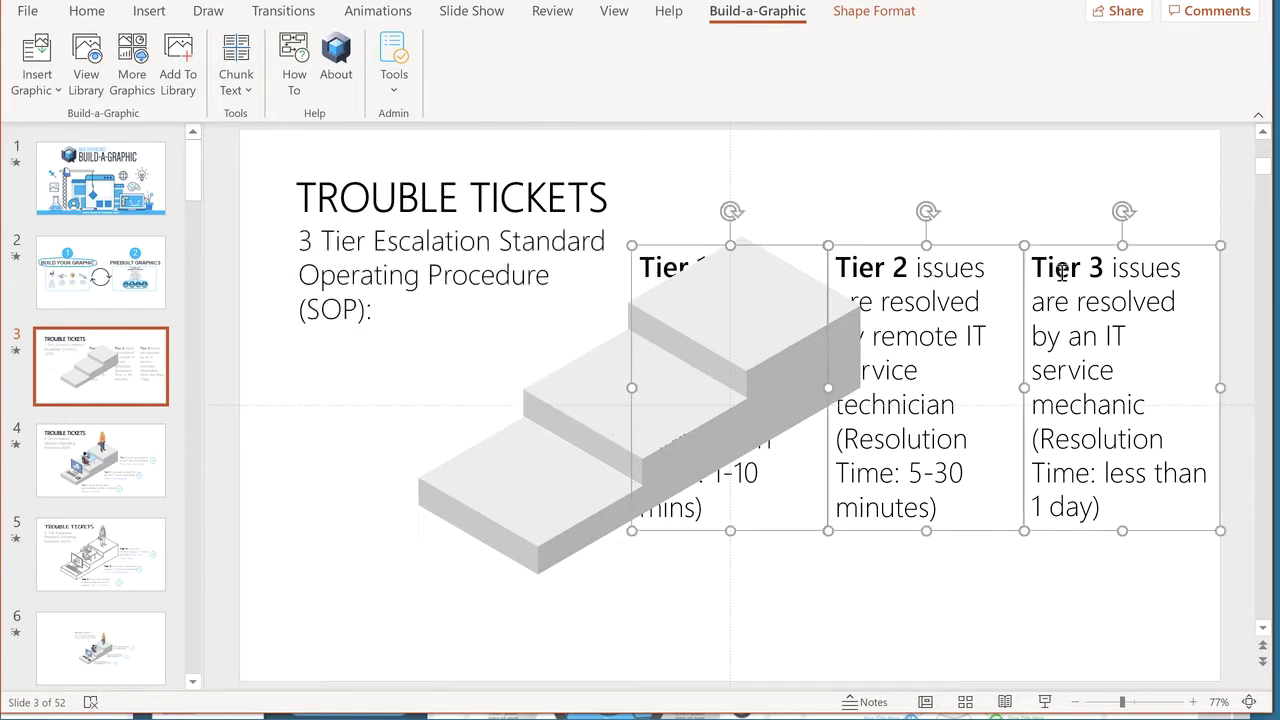
pyautogui.click(87, 12)
pyautogui.click(422, 48)
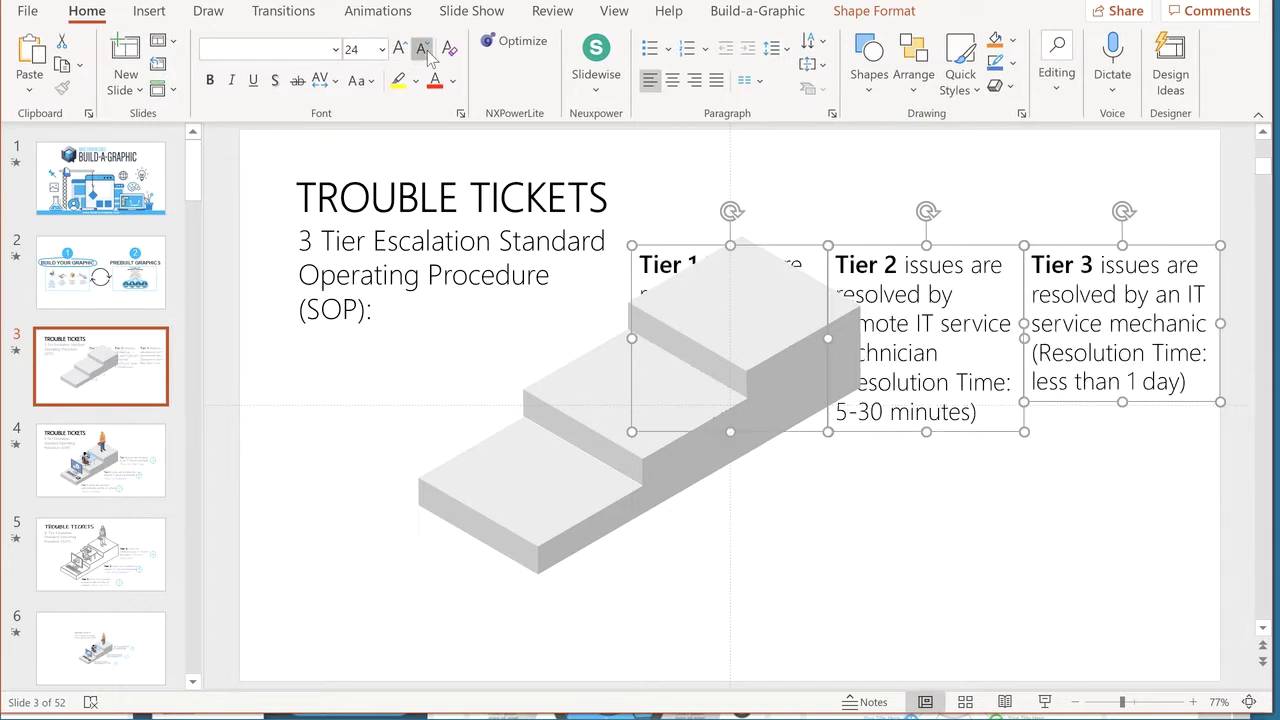
pyautogui.click(427, 55)
# Place the Tier 1 text below the bottom step, widened to three lines.
pyautogui.click(829, 183)
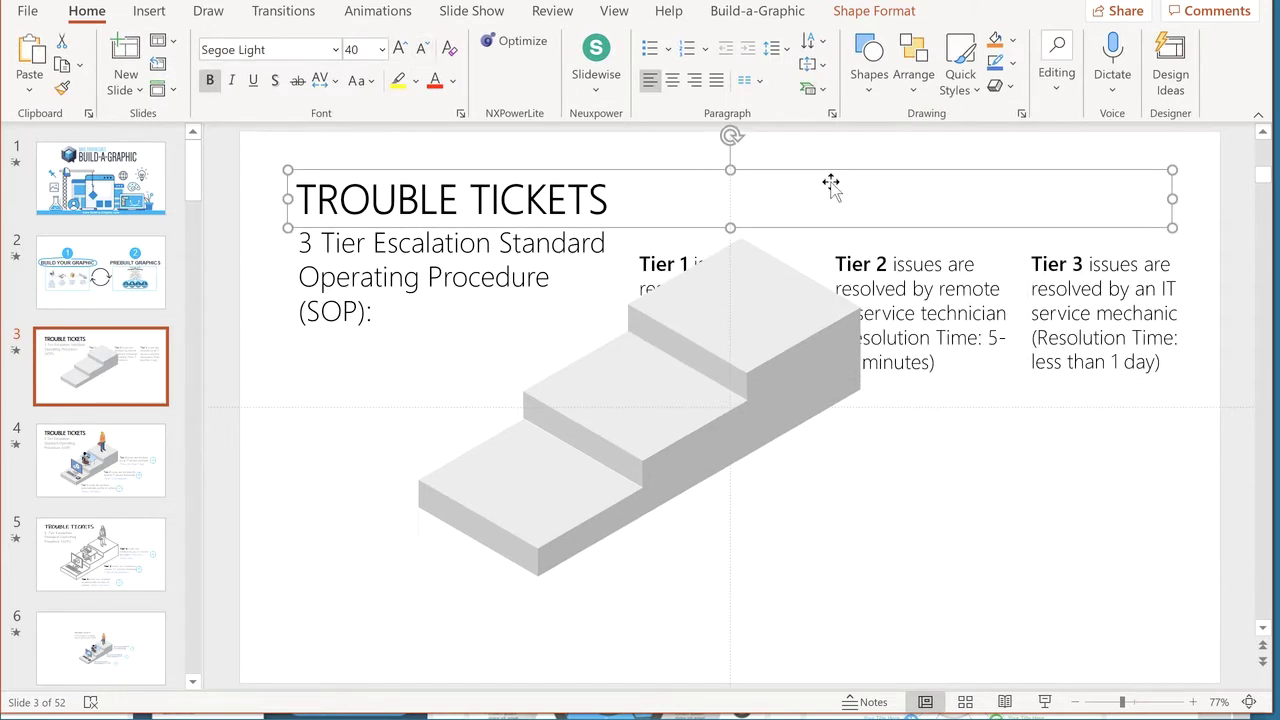
pyautogui.click(666, 262)
pyautogui.moveTo(652, 246)
pyautogui.mouseDown()
pyautogui.moveTo(678, 510)
pyautogui.moveTo(632, 555)
pyautogui.mouseUp()
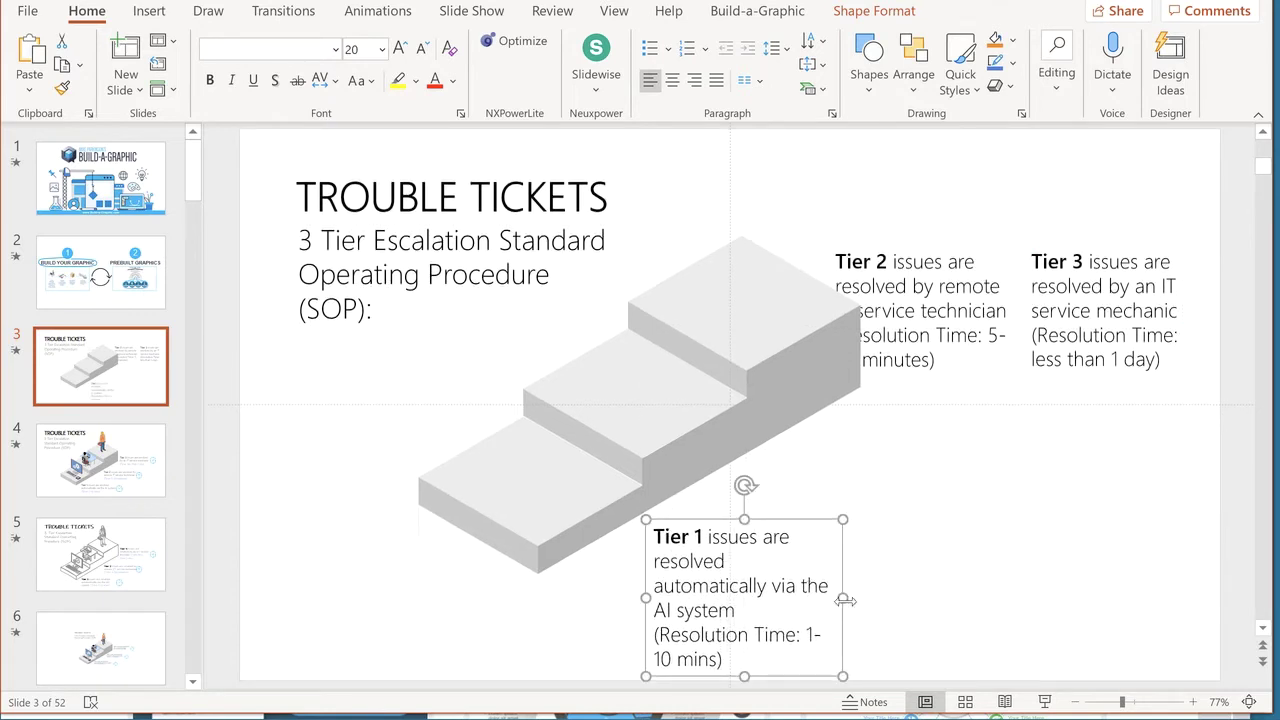
pyautogui.moveTo(845, 600); pyautogui.dragTo(980, 598)
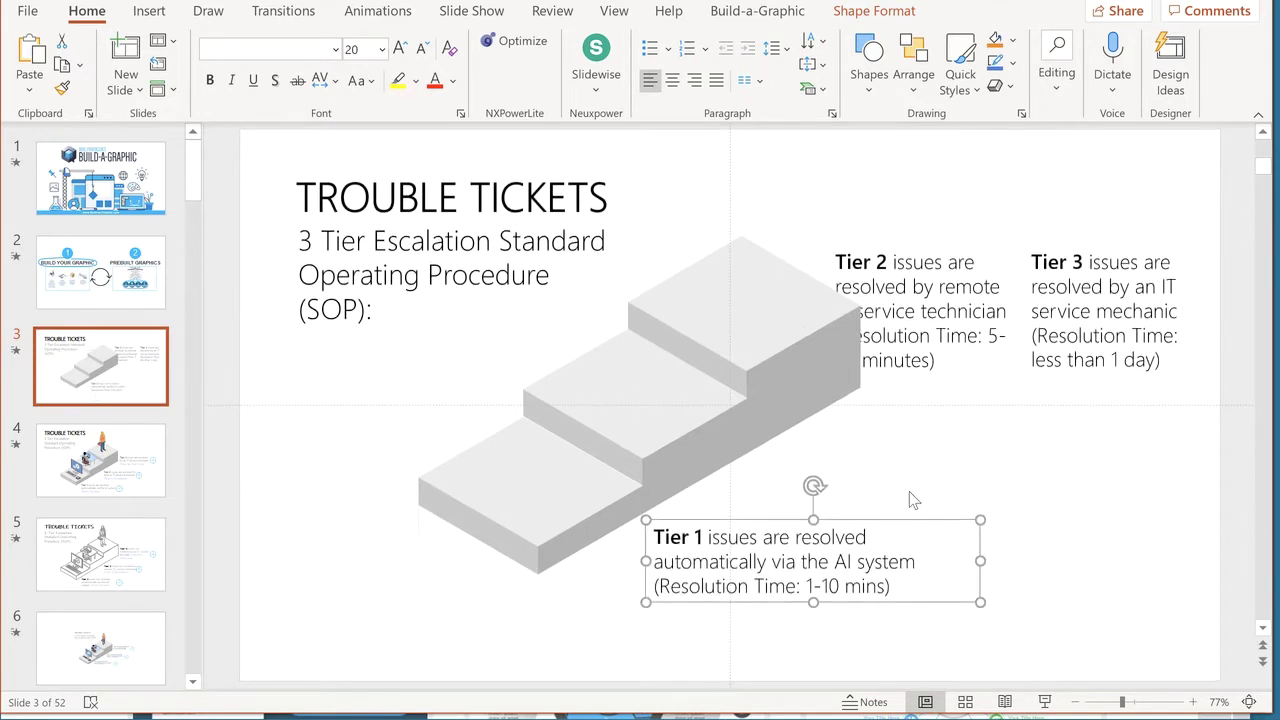
# Place Tier 2 text, widened, beside the middle step and Tier 3 beside the top step.
pyautogui.click(918, 330)
pyautogui.moveTo(895, 254)
pyautogui.mouseDown()
pyautogui.moveTo(885, 420)
pyautogui.moveTo(842, 449)
pyautogui.mouseUp()
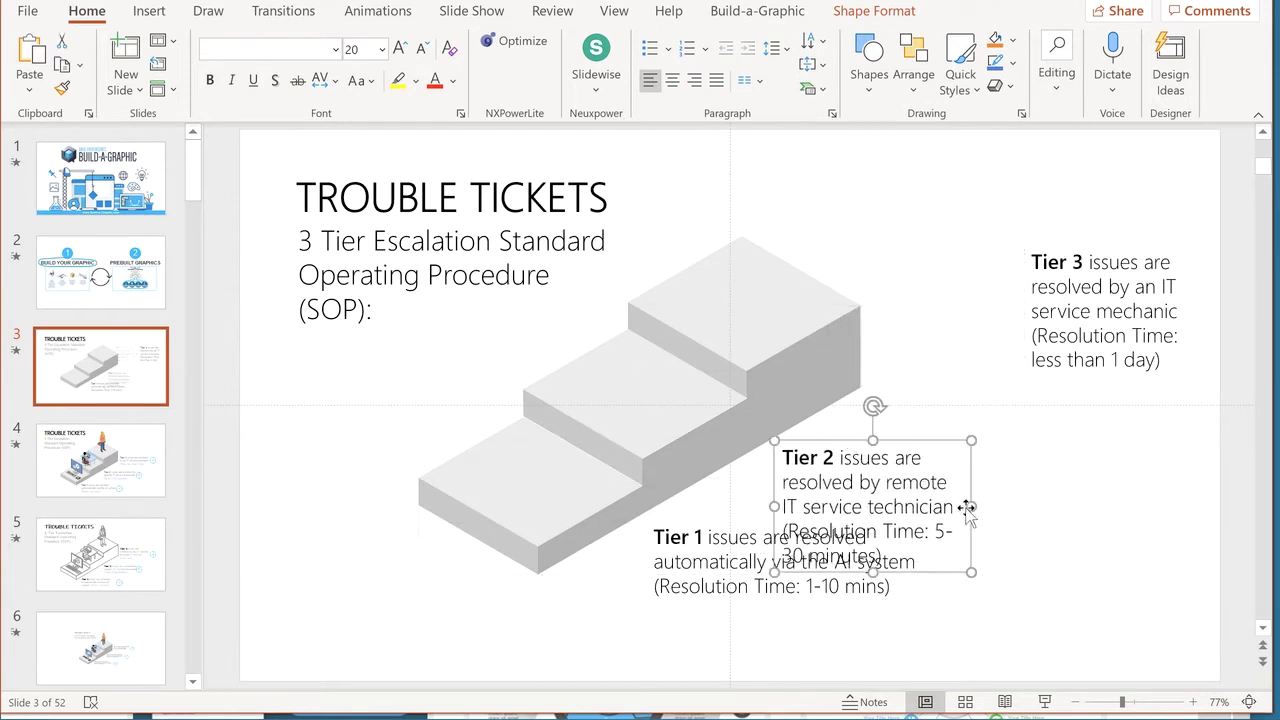
pyautogui.moveTo(968, 508); pyautogui.dragTo(1075, 505)
pyautogui.click(1091, 311)
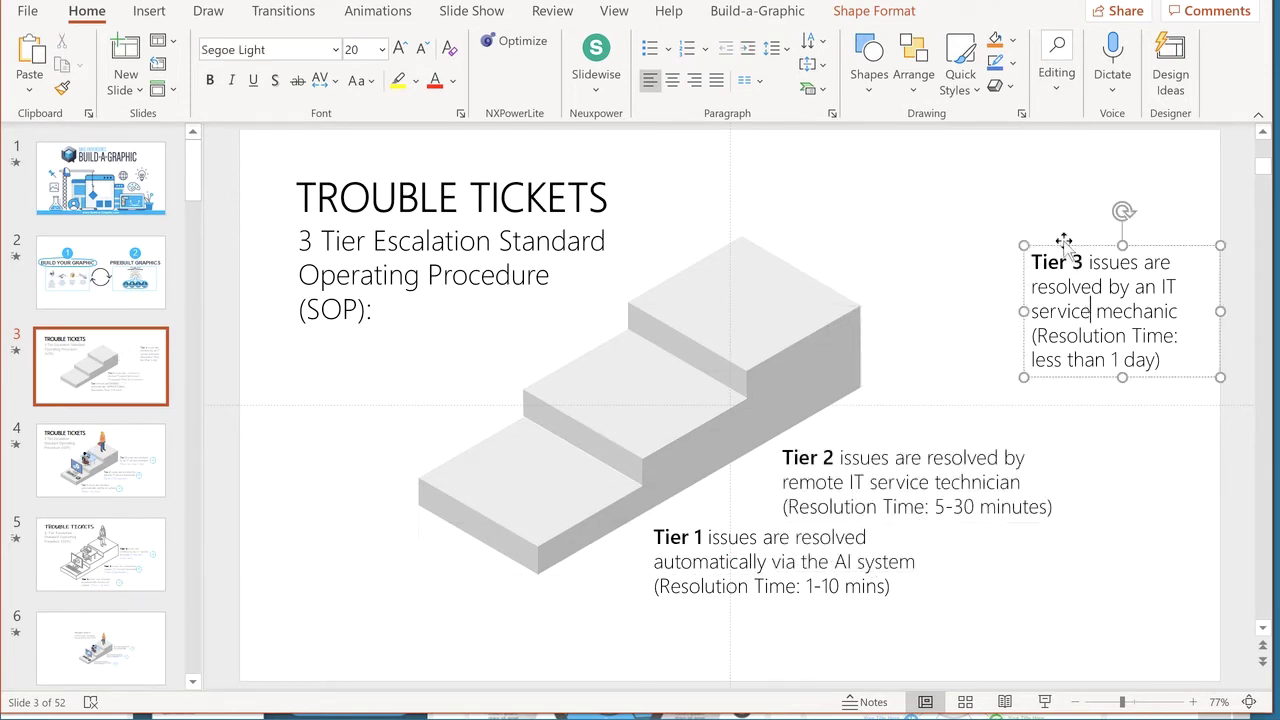
pyautogui.moveTo(1063, 240); pyautogui.dragTo(905, 277)
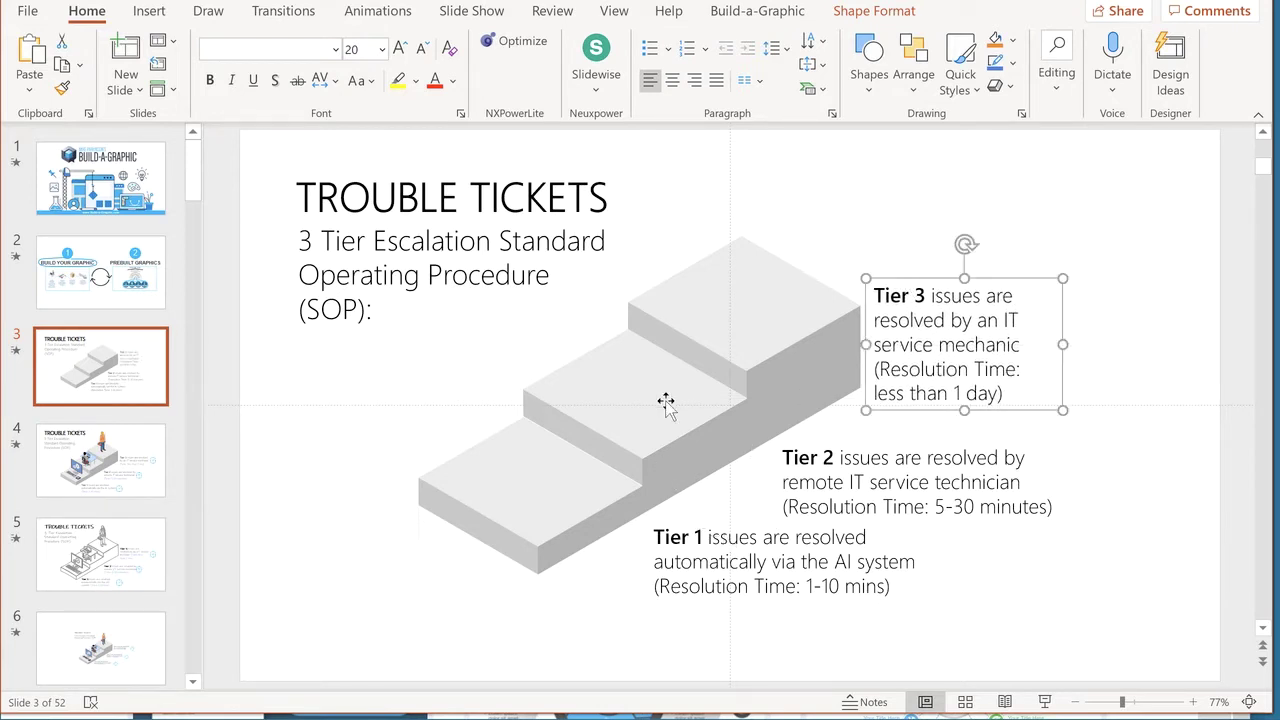
# Insert the isometric desktop computer graphic from the add-in's keyword graphics list.
pyautogui.click(776, 16)
pyautogui.click(716, 538)
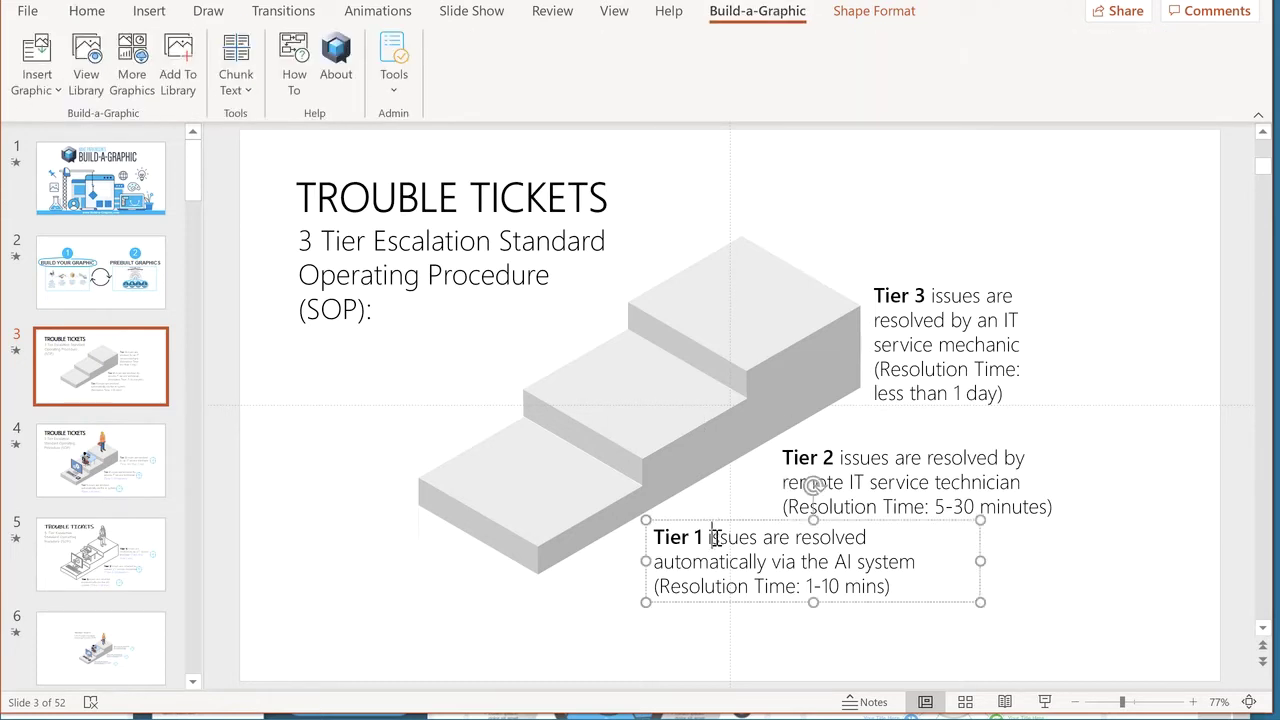
pyautogui.moveTo(741, 540); pyautogui.dragTo(888, 562)
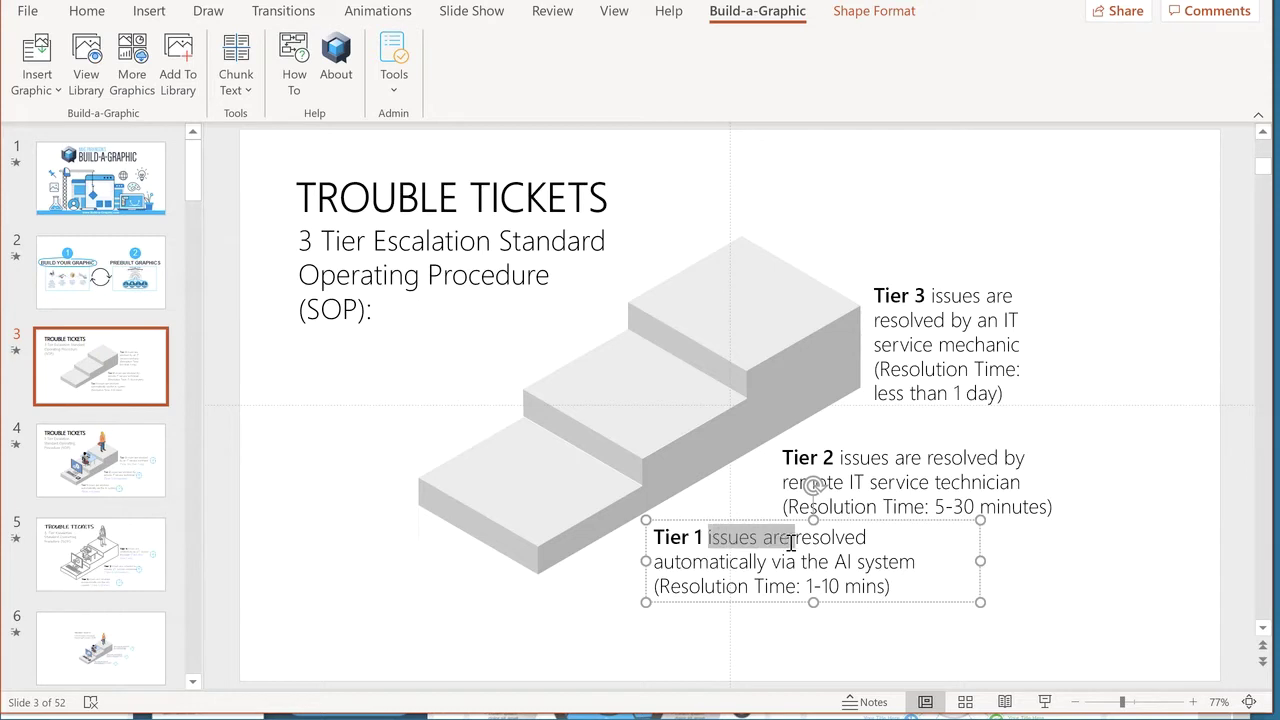
pyautogui.click(880, 562)
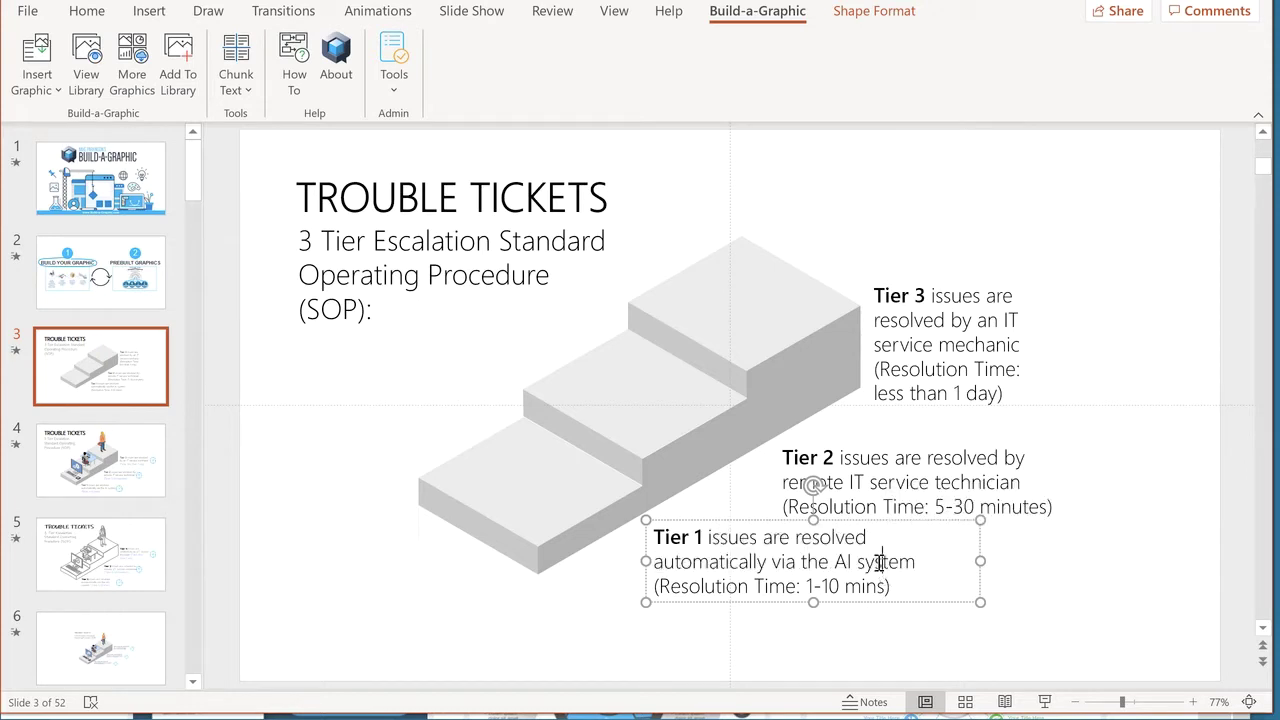
pyautogui.click(38, 88)
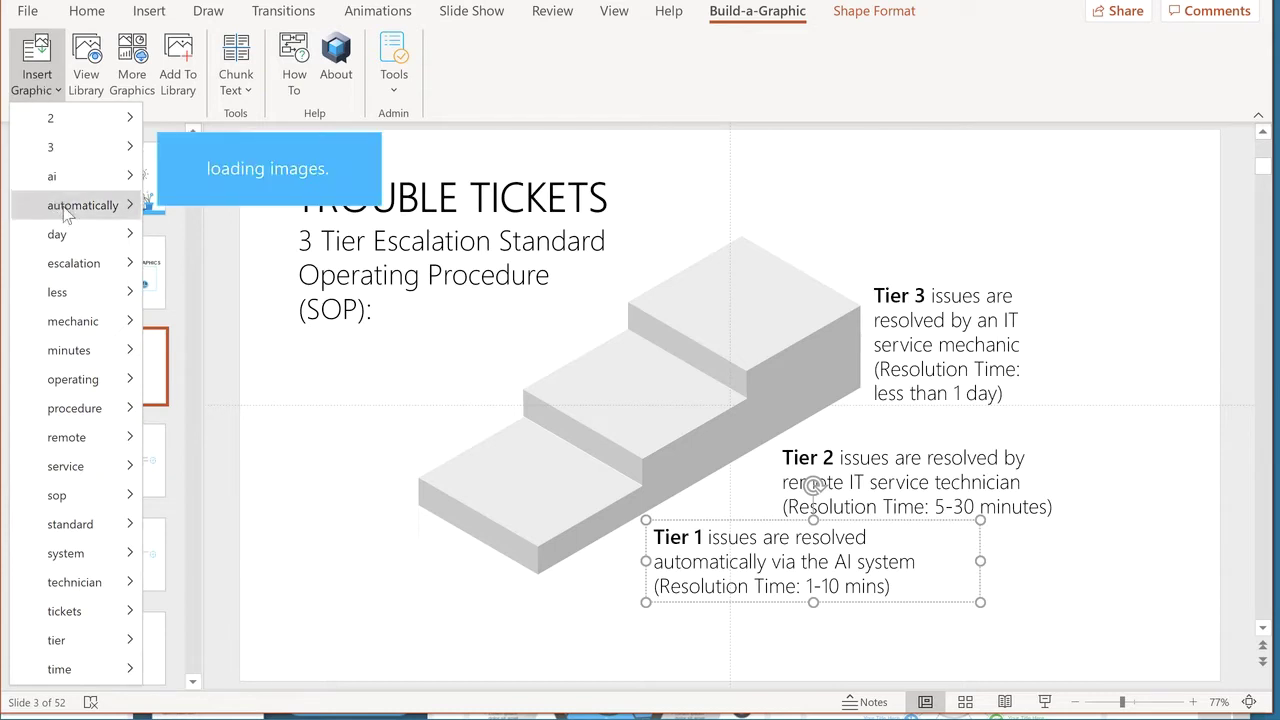
pyautogui.click(340, 300)
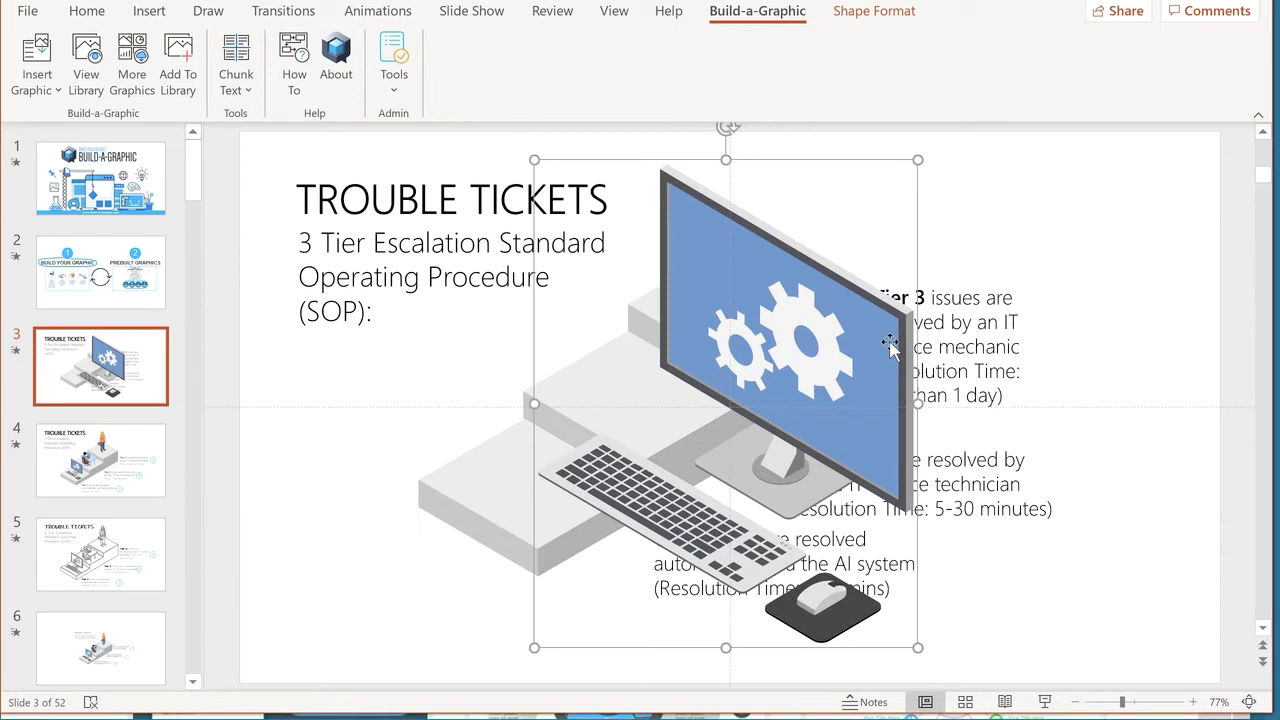
pyautogui.click(890, 342)
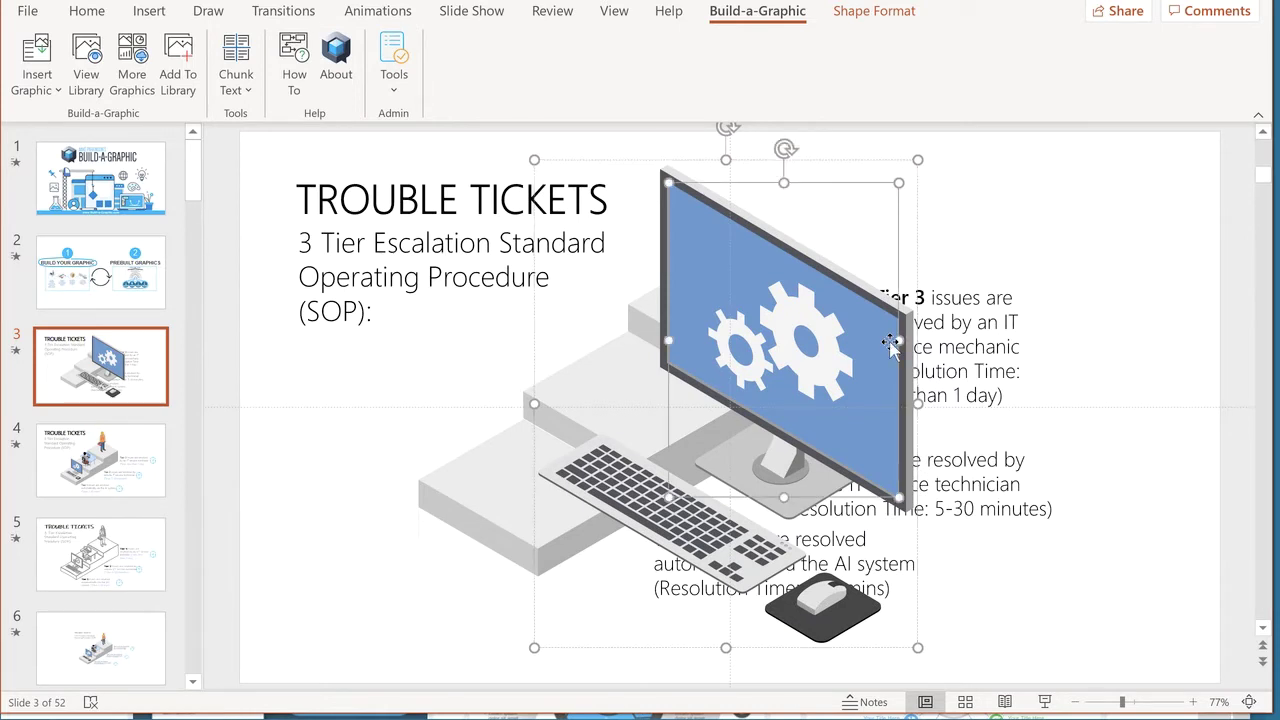
pyautogui.click(82, 14)
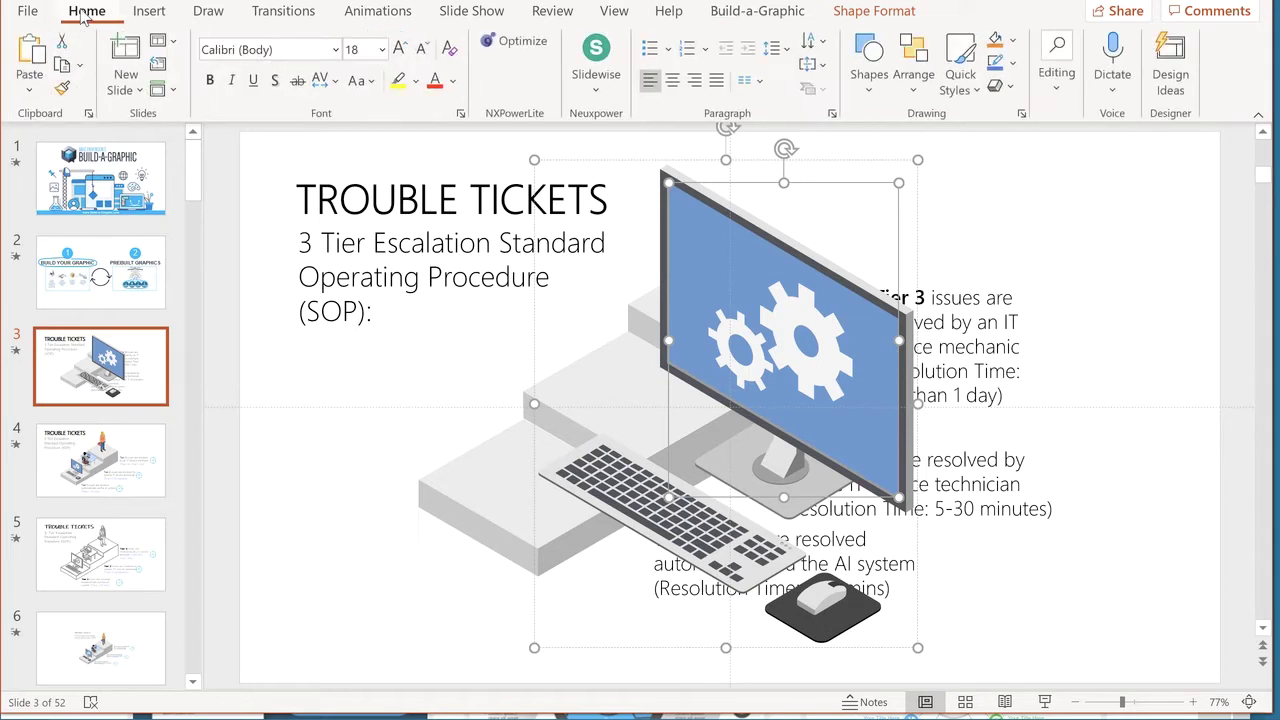
# Try orange fill, blue outline and no fill, undo them, and shrink the computer onto step one.
pyautogui.click(998, 46)
pyautogui.hotkey('ctrl', 'z')
pyautogui.click(1012, 62)
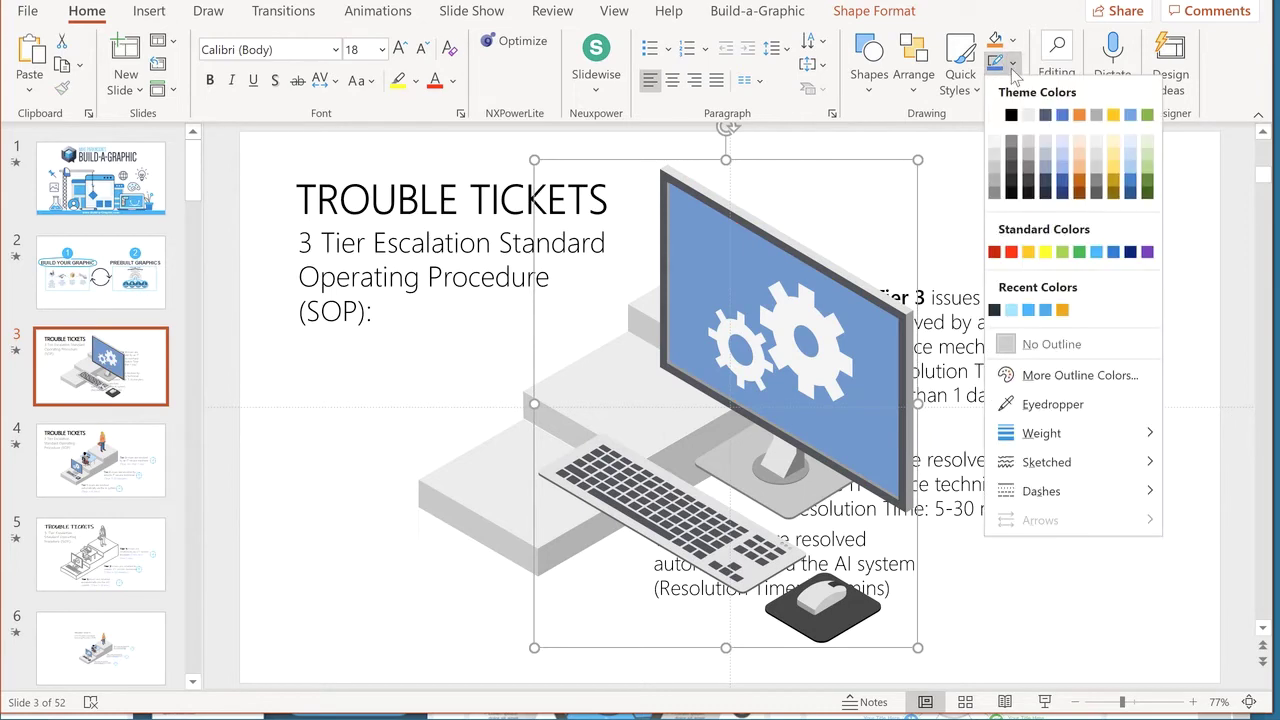
pyautogui.click(1064, 118)
pyautogui.click(1012, 40)
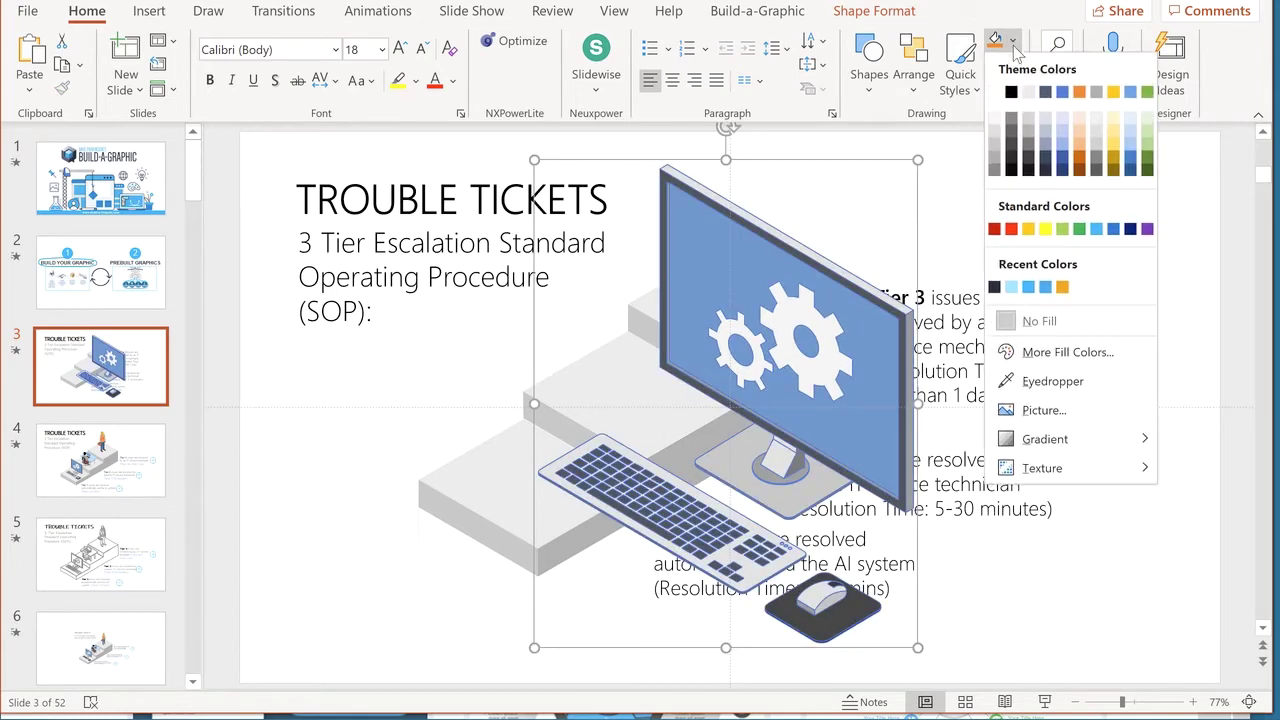
pyautogui.click(1068, 321)
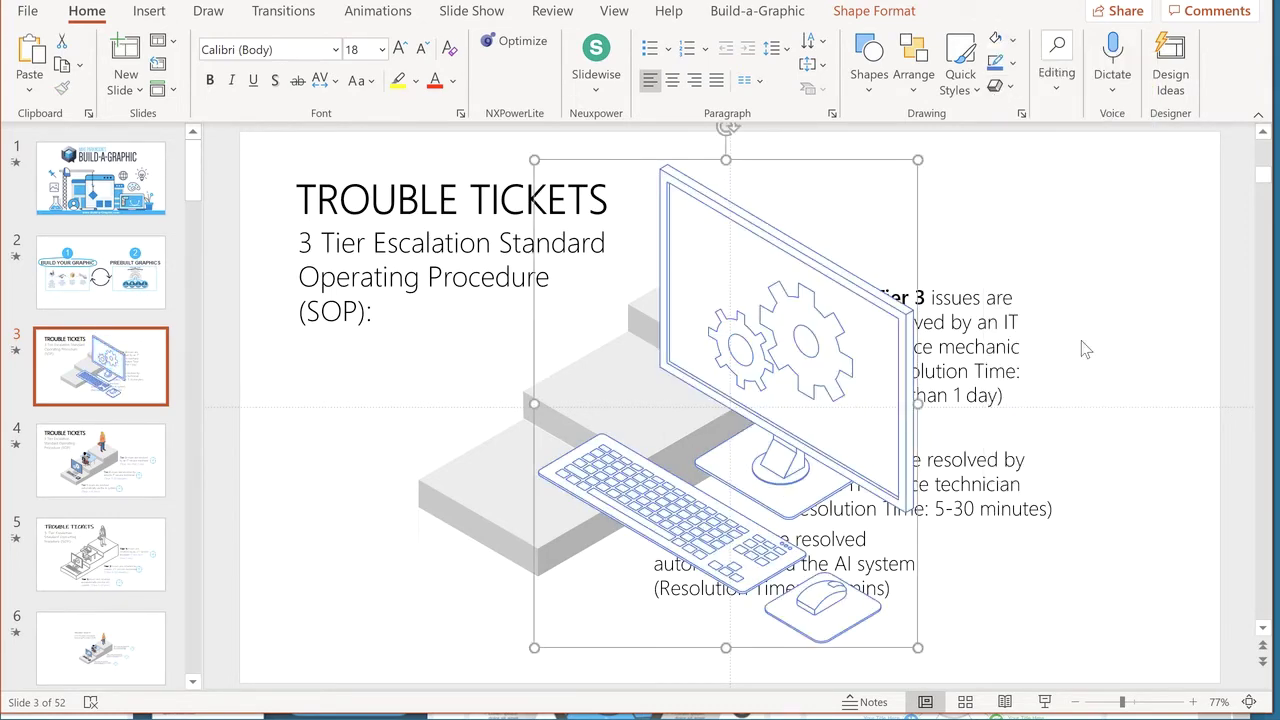
pyautogui.hotkey('ctrl', 'z')
pyautogui.hotkey('ctrl', 'z')
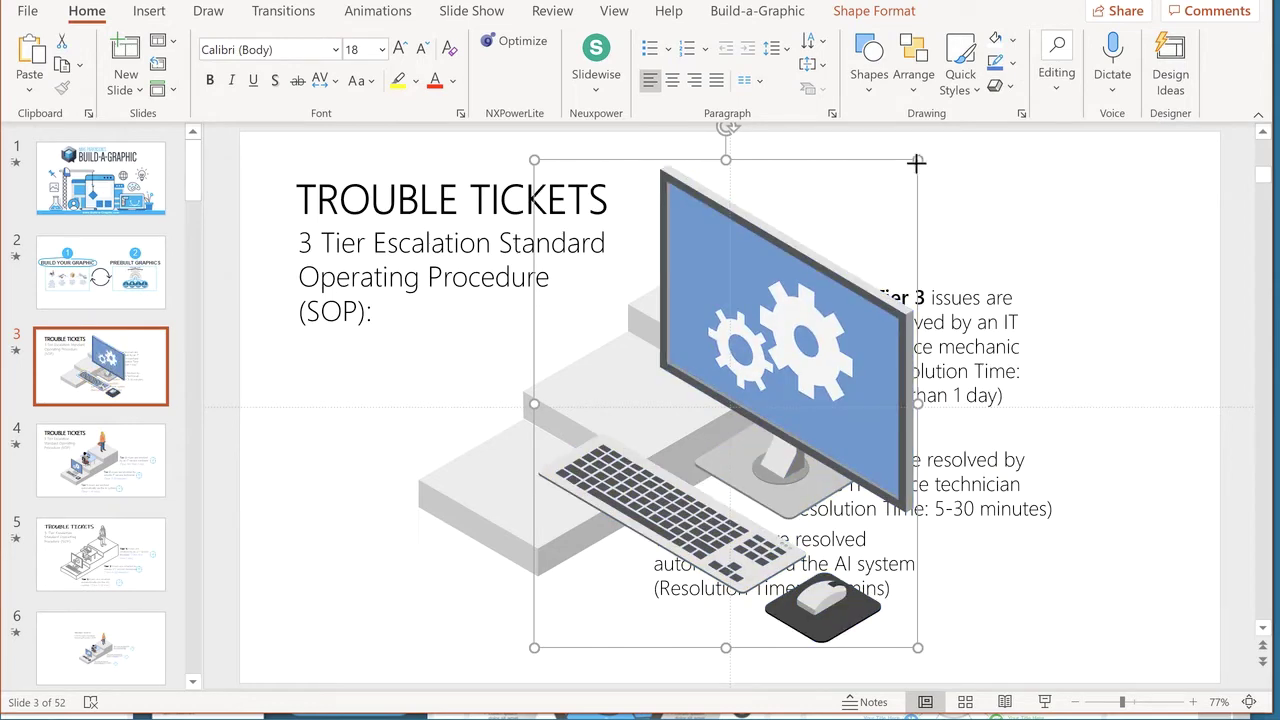
pyautogui.moveTo(916, 162)
pyautogui.mouseDown()
pyautogui.moveTo(672, 472)
pyautogui.moveTo(564, 398)
pyautogui.mouseUp()
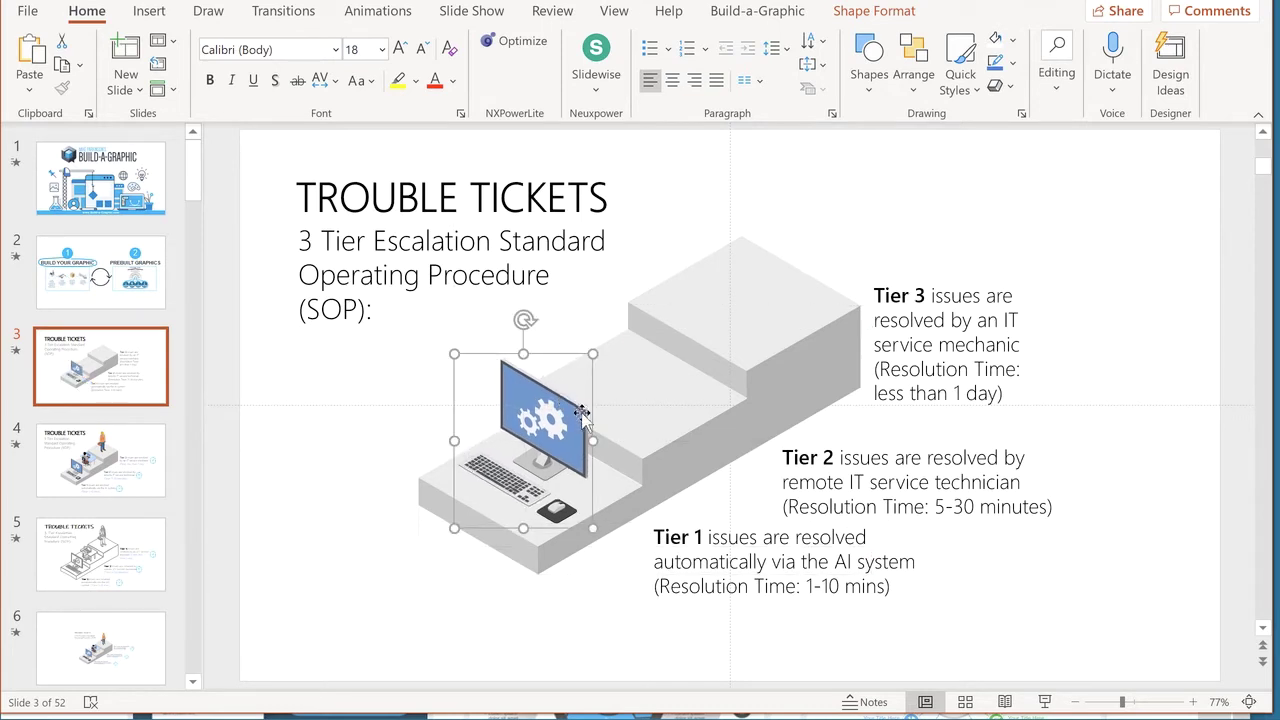
# Browse slides 4 and 5, then open slide 6 and select its prebuilt stair graphic.
pyautogui.click(128, 459)
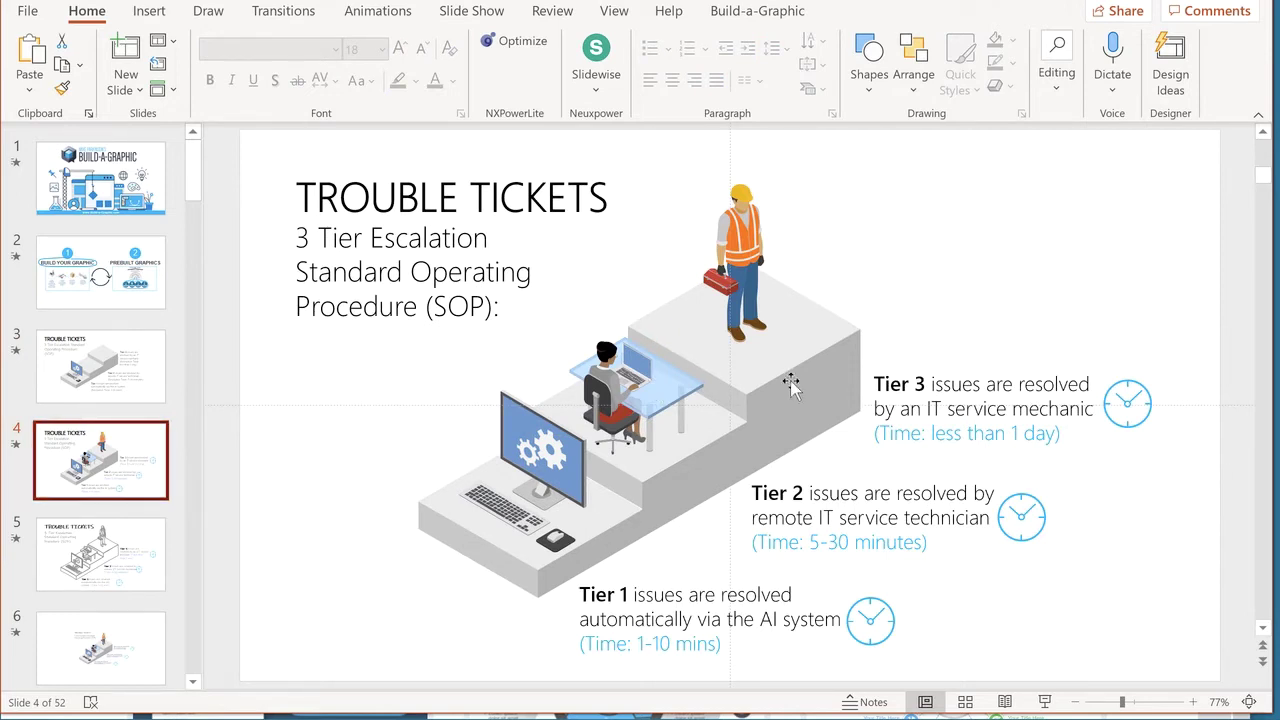
pyautogui.click(105, 566)
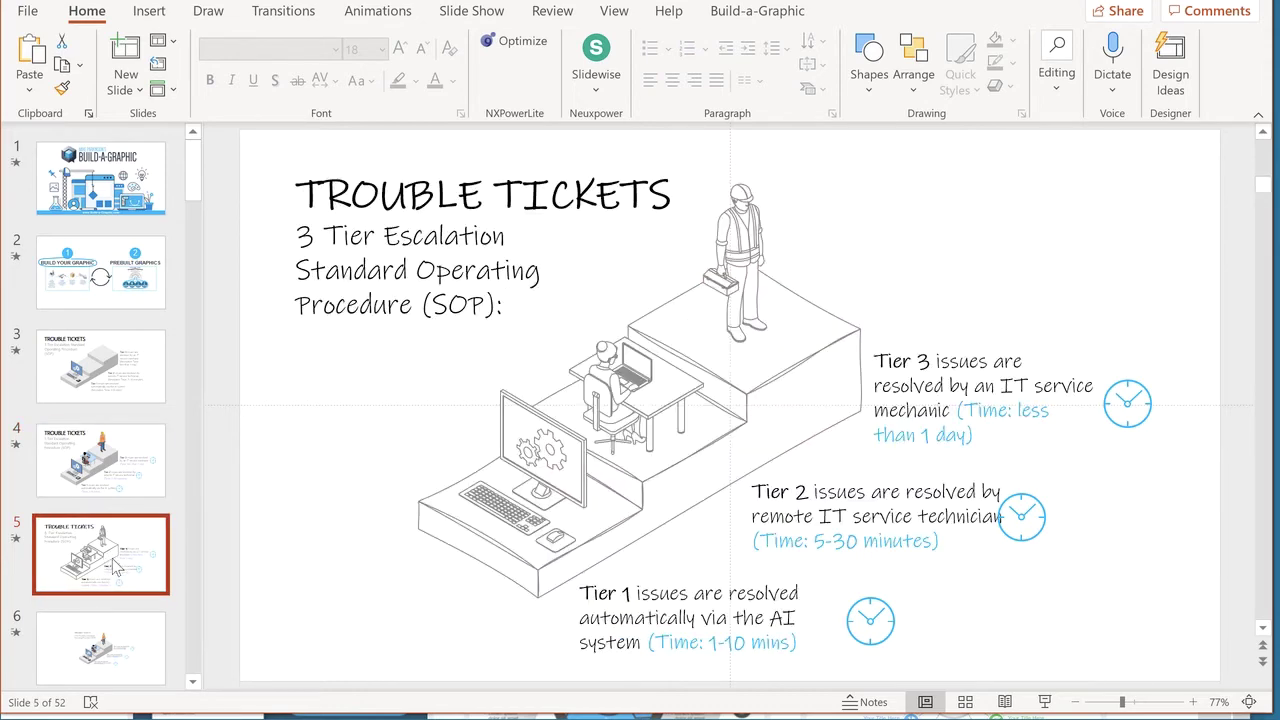
pyautogui.click(130, 645)
pyautogui.click(803, 410)
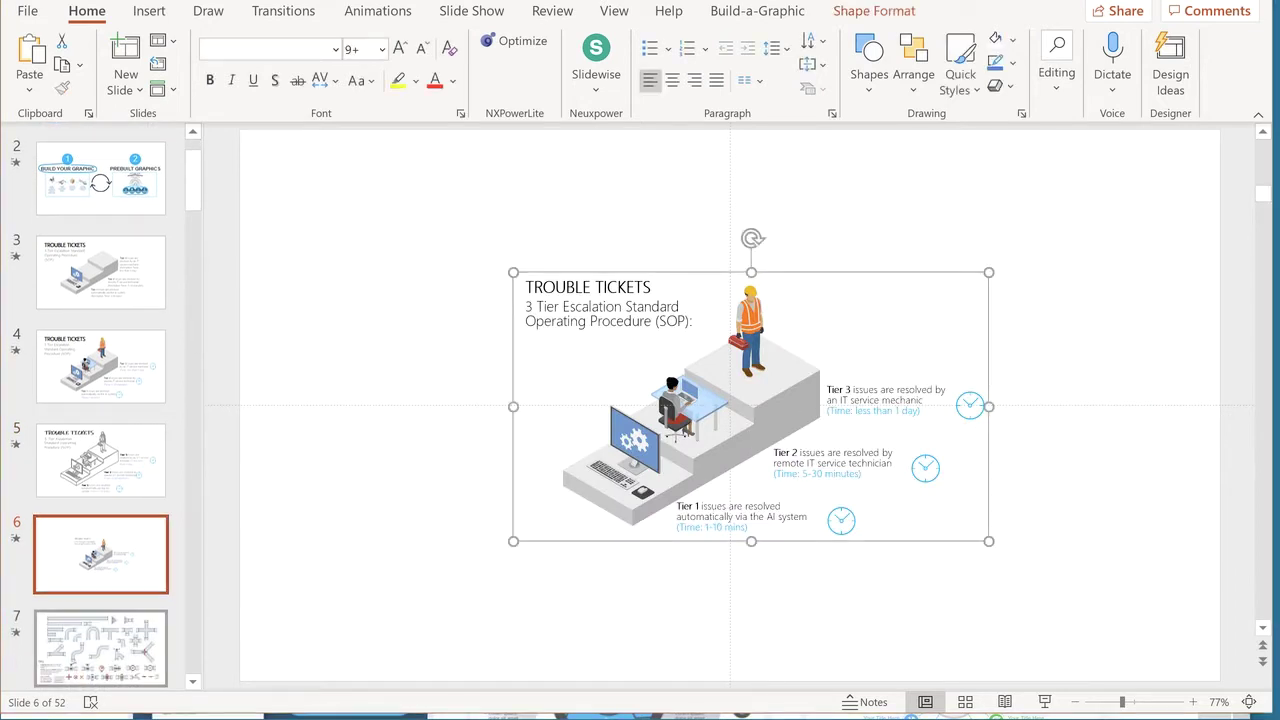
# Paste the stair graphic into a blank Word document, then return to PowerPoint.
pyautogui.hotkey('alt', 'Tab')
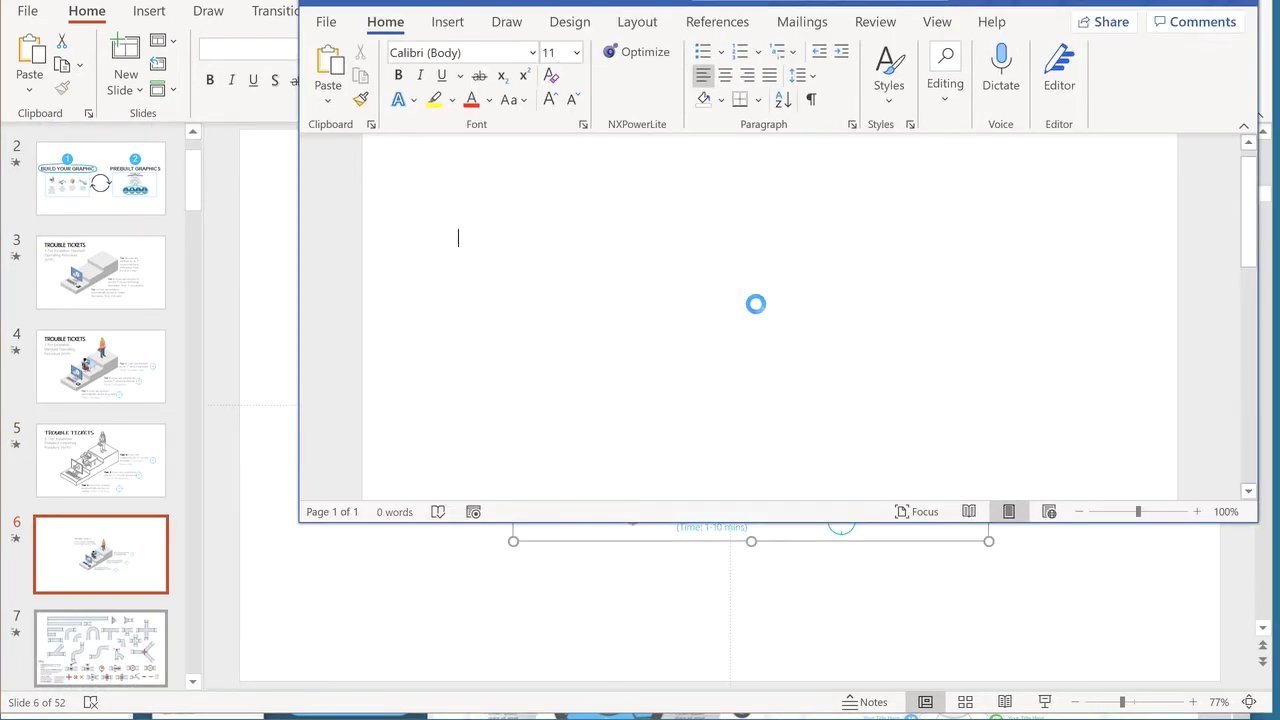
pyautogui.hotkey('ctrl', 'v')
pyautogui.moveTo(886, 378); pyautogui.dragTo(984, 400)
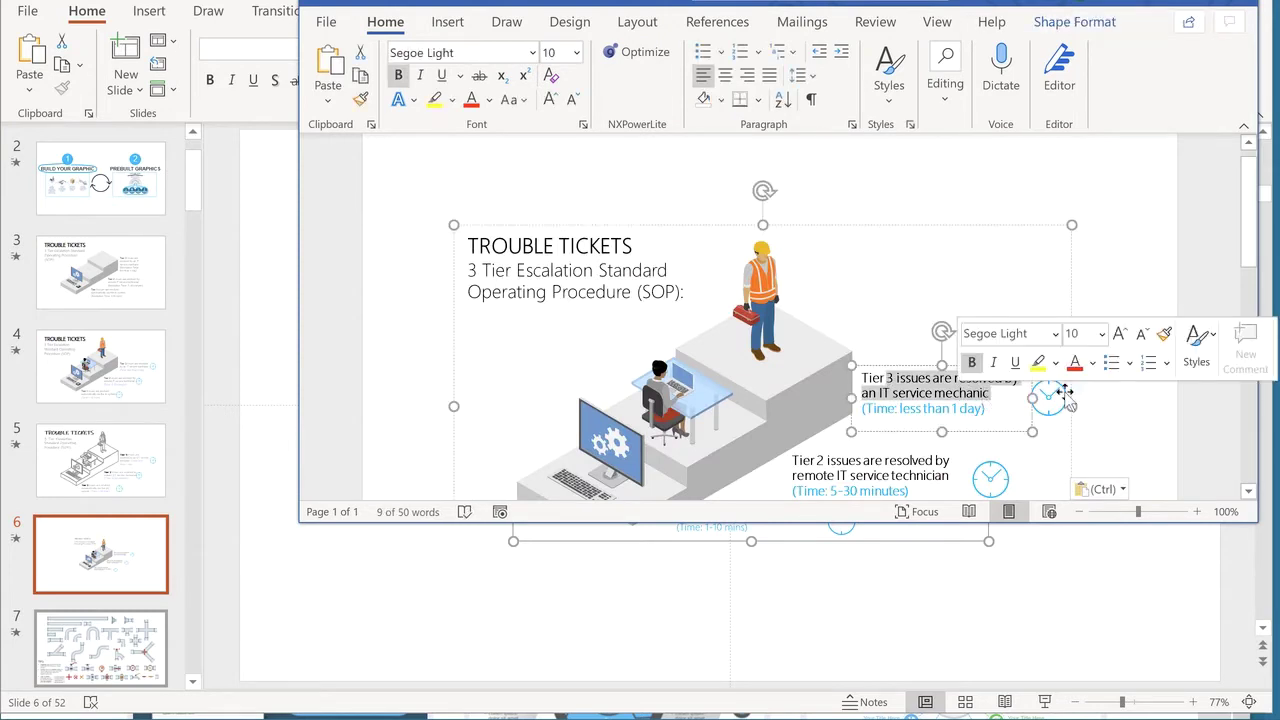
pyautogui.click(1125, 421)
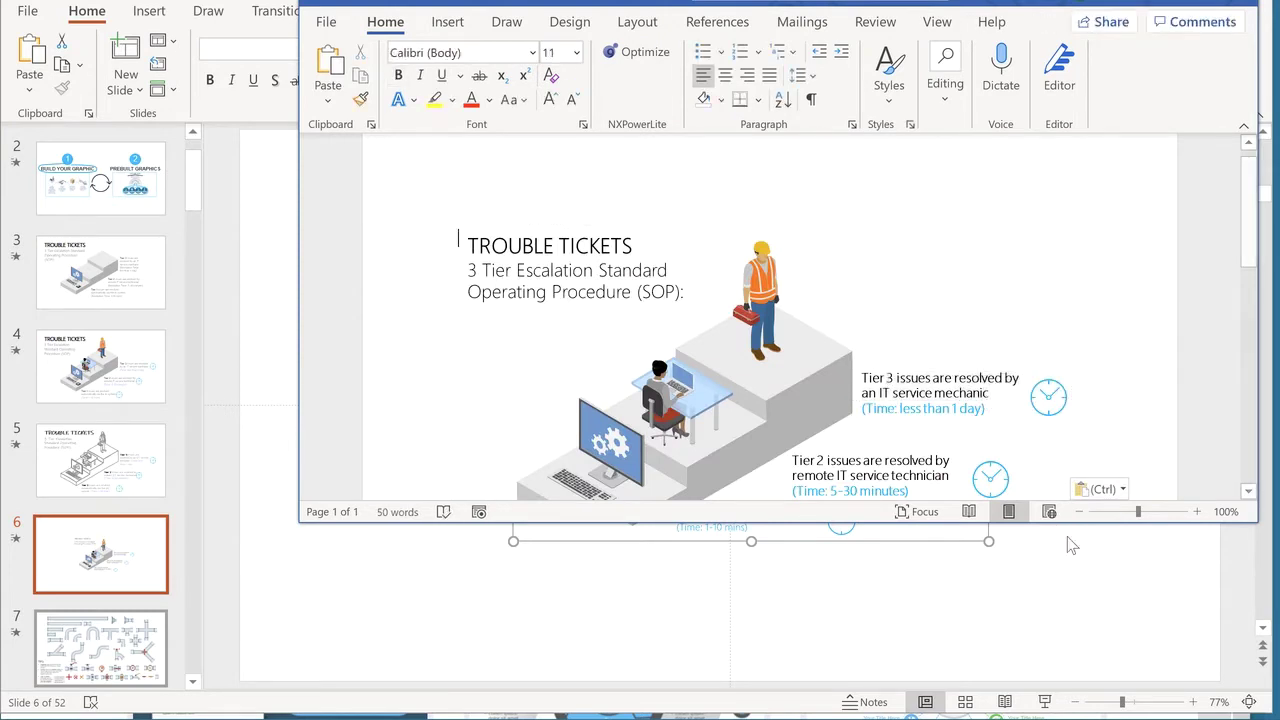
pyautogui.click(1090, 603)
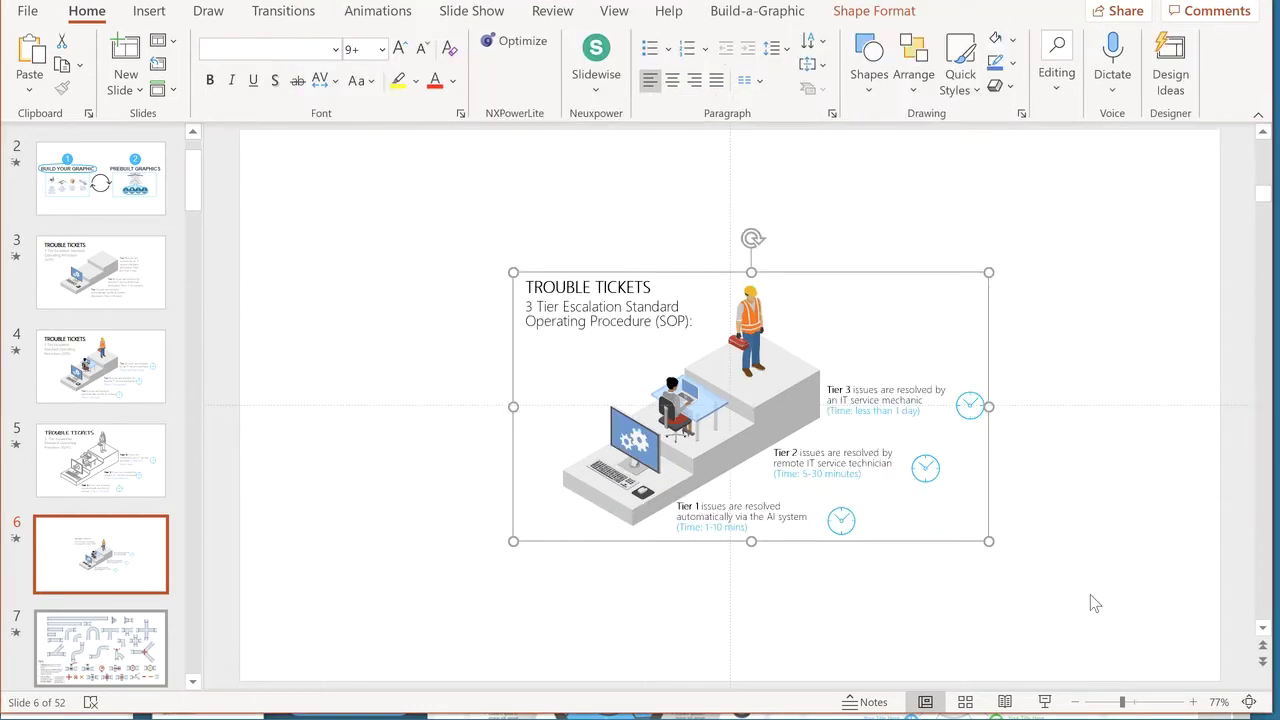
# Select the slide 7 thumbnail on the way to the slide 12 overview.
pyautogui.click(127, 632)
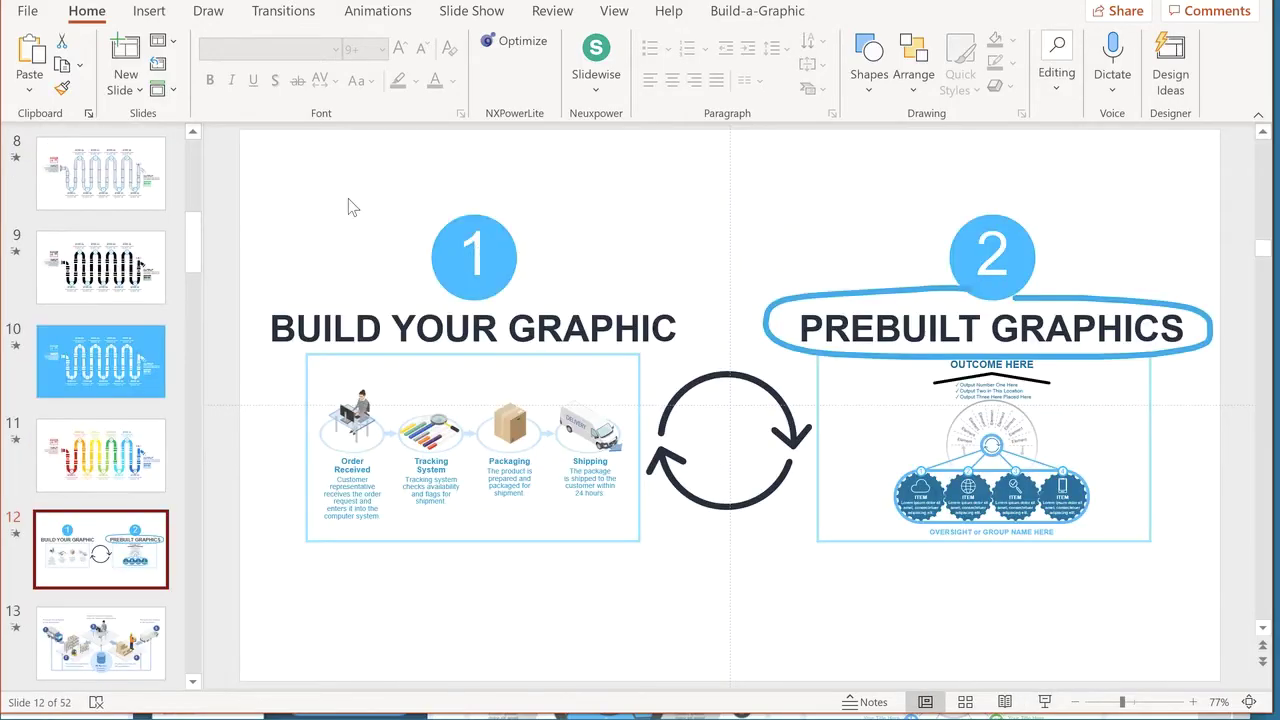
pyautogui.click(760, 8)
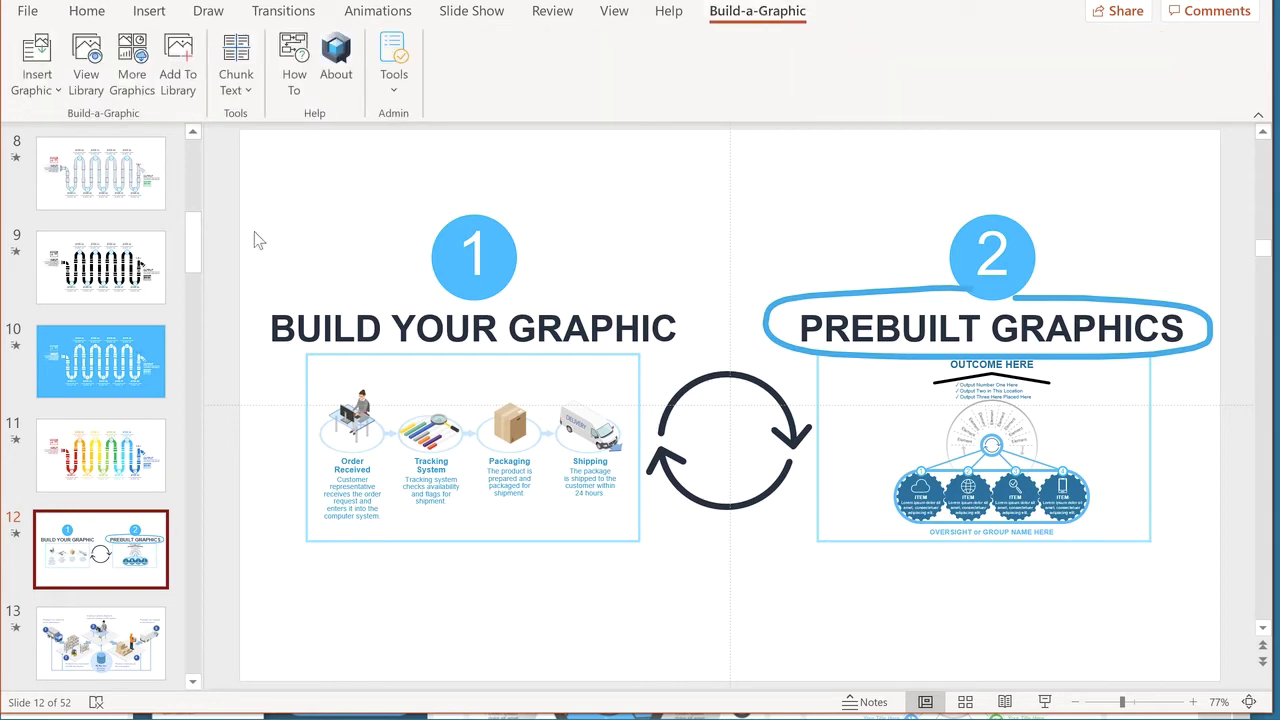
pyautogui.click(86, 60)
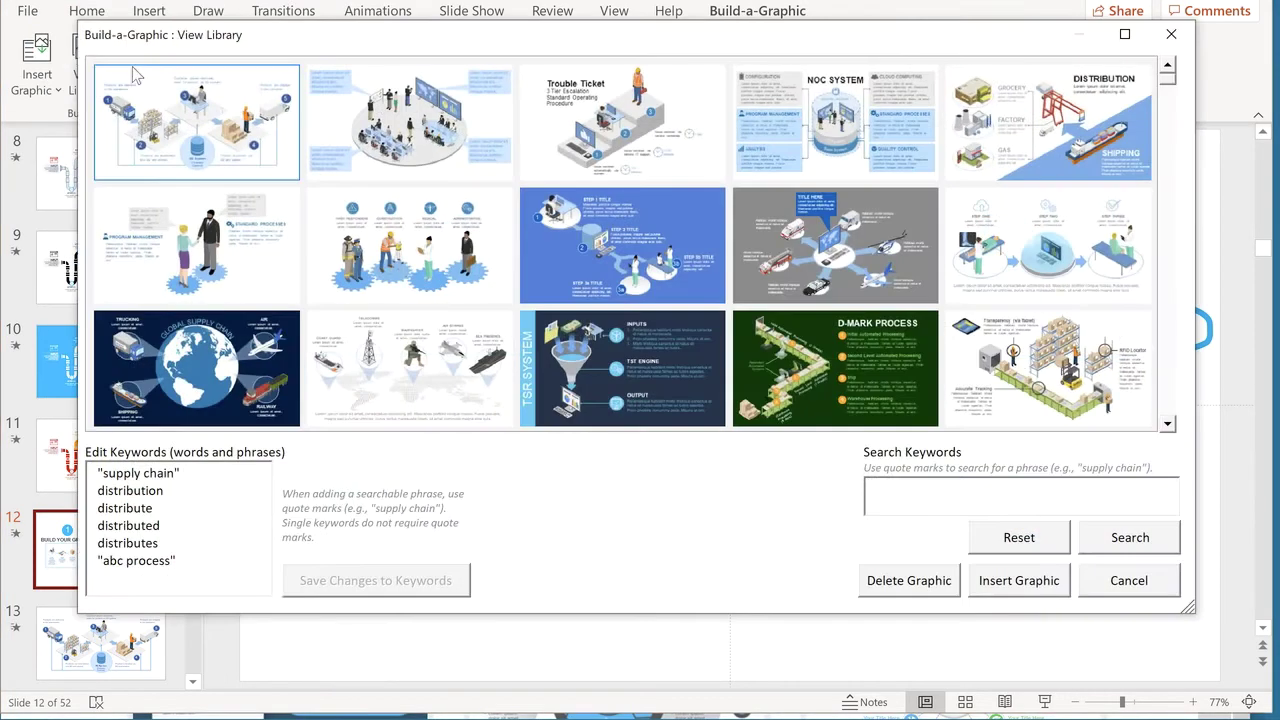
pyautogui.click(912, 510)
pyautogui.click(189, 508)
pyautogui.click(1172, 34)
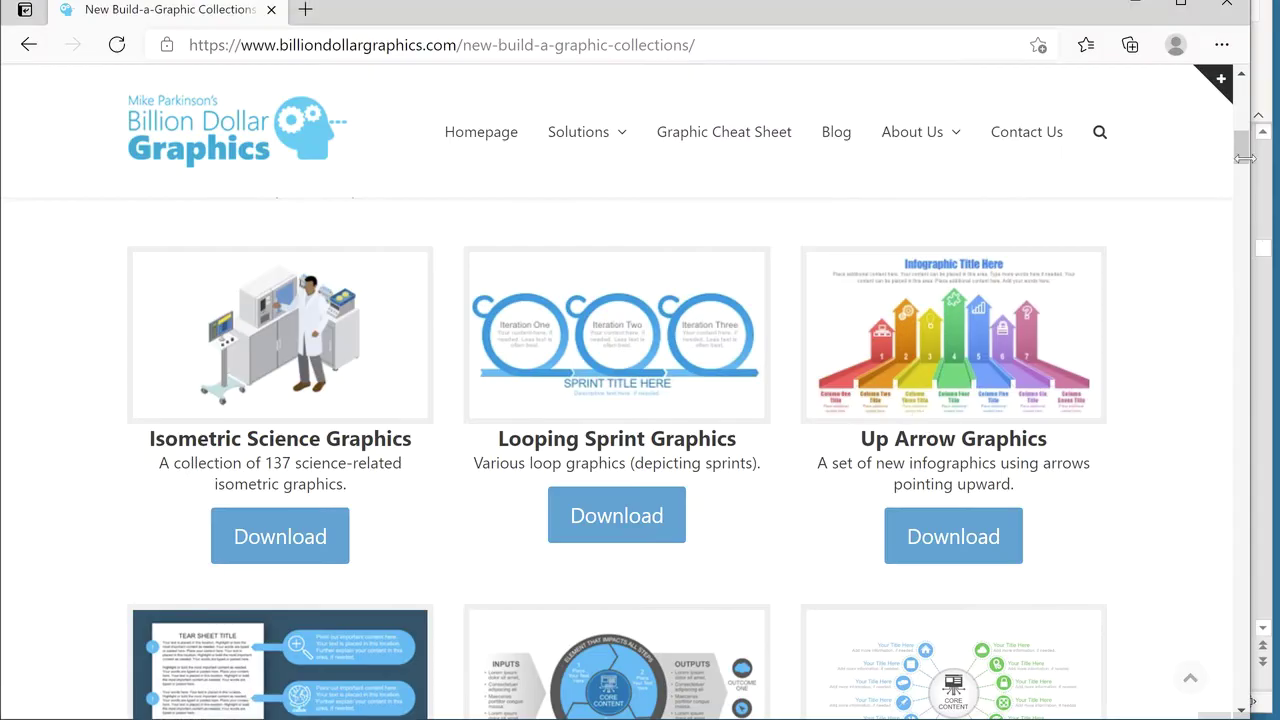
pyautogui.moveTo(1240, 150)
pyautogui.mouseDown()
pyautogui.moveTo(1240, 212)
pyautogui.moveTo(1245, 145)
pyautogui.mouseUp()
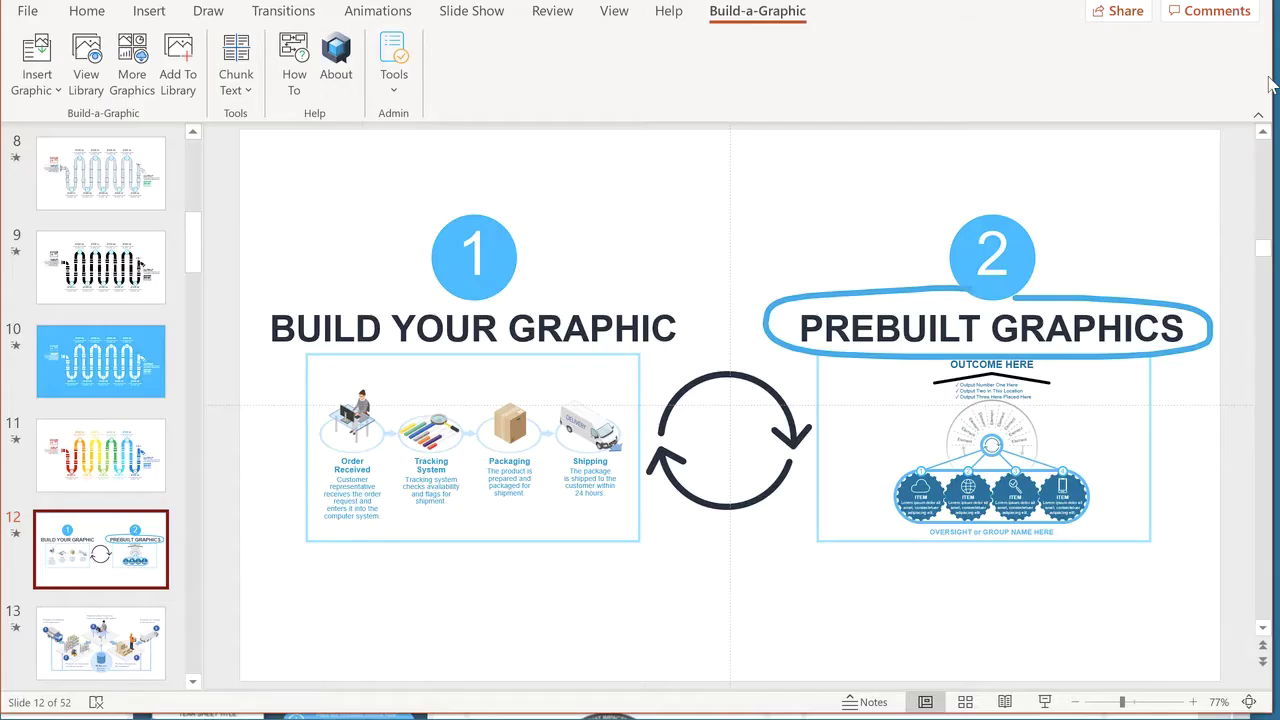